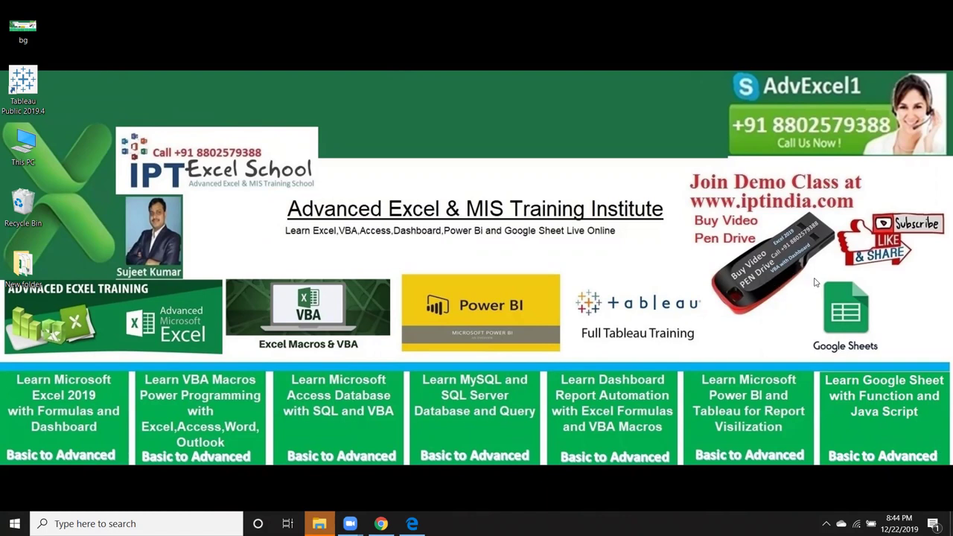
# Step: Select the Google Sheets shortcut on the desktop
pyautogui.click(849, 317)
pyautogui.moveTo(884, 361); pyautogui.dragTo(880, 360)
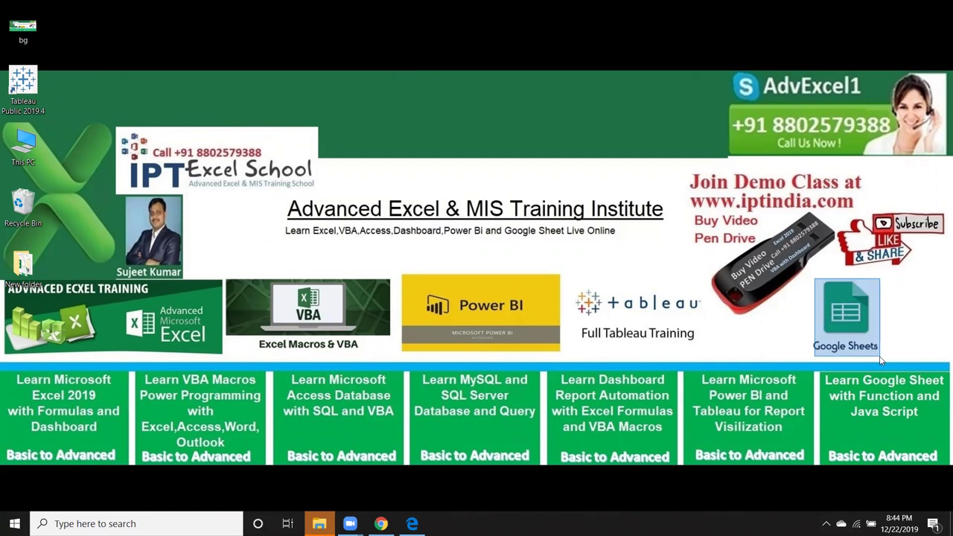
pyautogui.moveTo(805, 269)
pyautogui.mouseDown()
pyautogui.moveTo(817, 316)
pyautogui.moveTo(881, 357)
pyautogui.mouseUp()
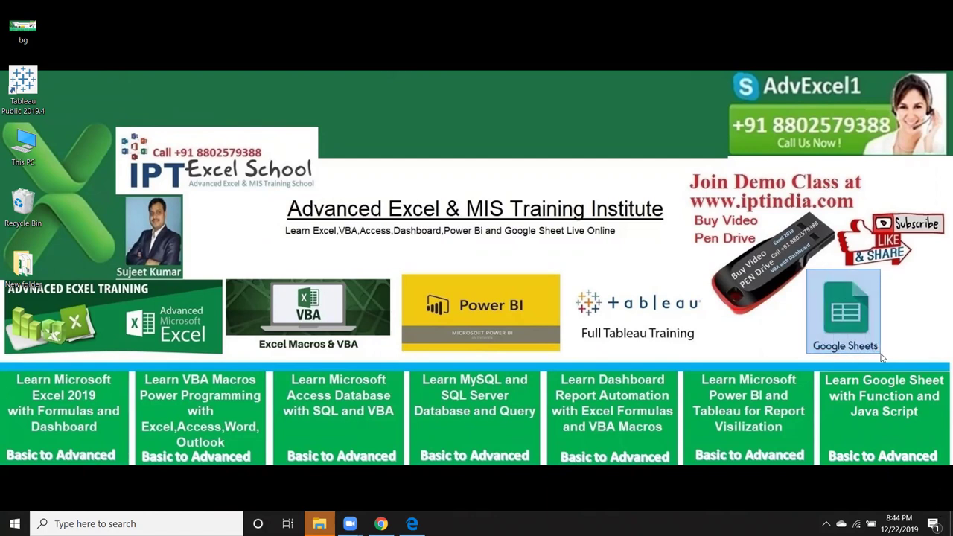
pyautogui.moveTo(880, 357); pyautogui.dragTo(883, 357)
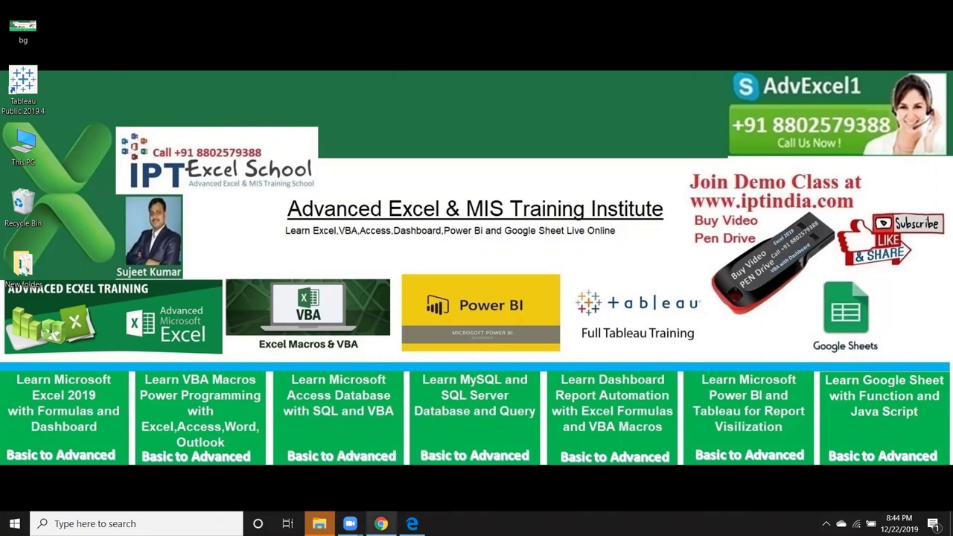
# Step: Load google.com in Chrome and go to Google Drive from the Google apps grid
pyautogui.click(381, 523)
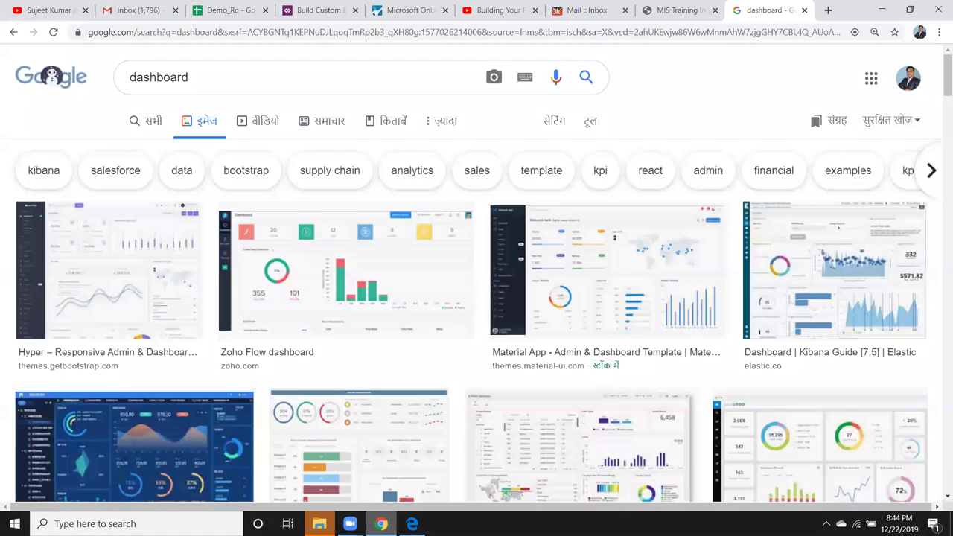
pyautogui.click(775, 36)
pyautogui.write('google.com')
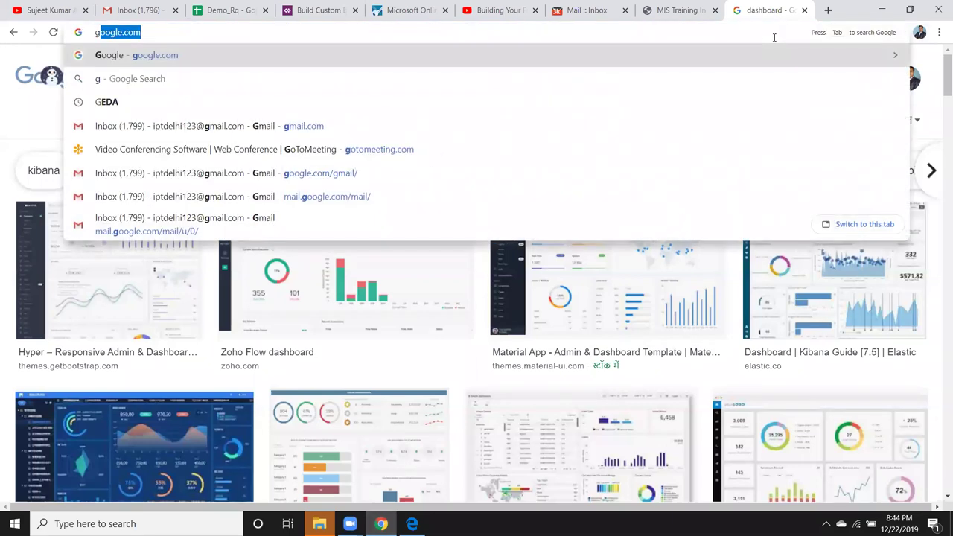
pyautogui.press('Return')
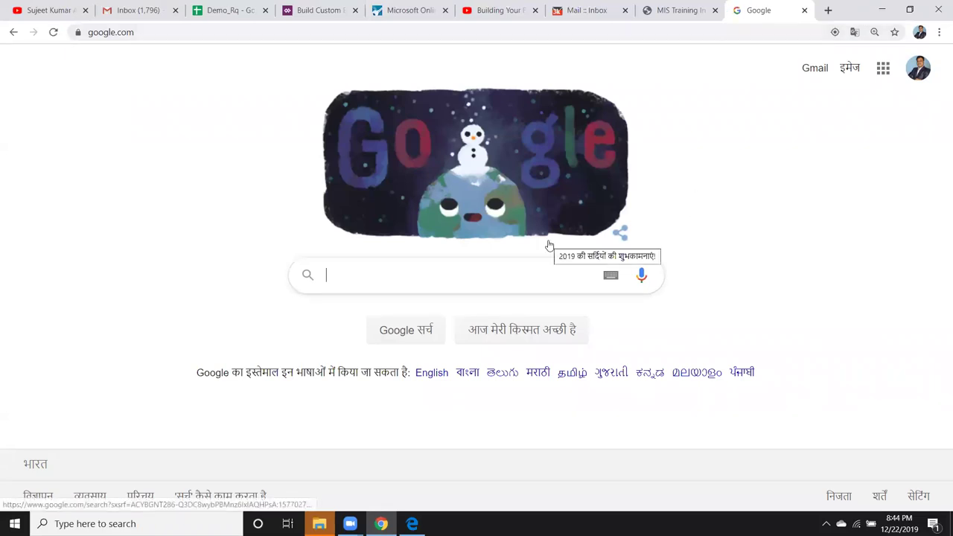
pyautogui.click(883, 74)
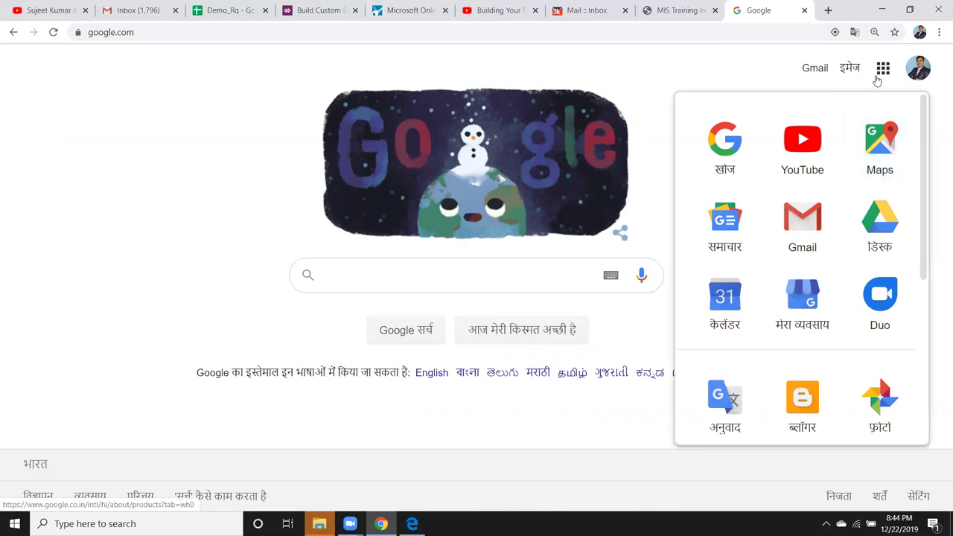
pyautogui.click(887, 225)
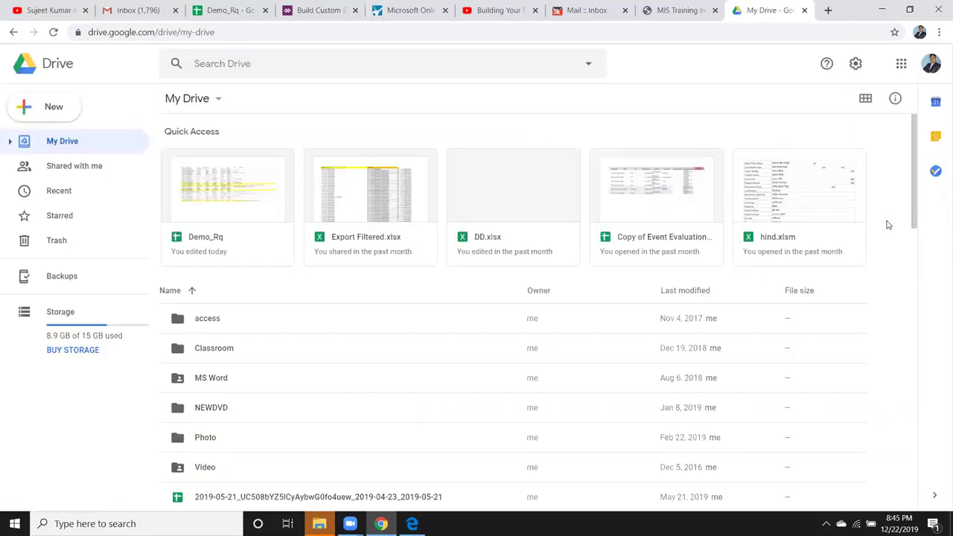
pyautogui.scroll(-4, 267, 382)
pyautogui.scroll(-4, 269, 385)
pyautogui.scroll(-3, 271, 385)
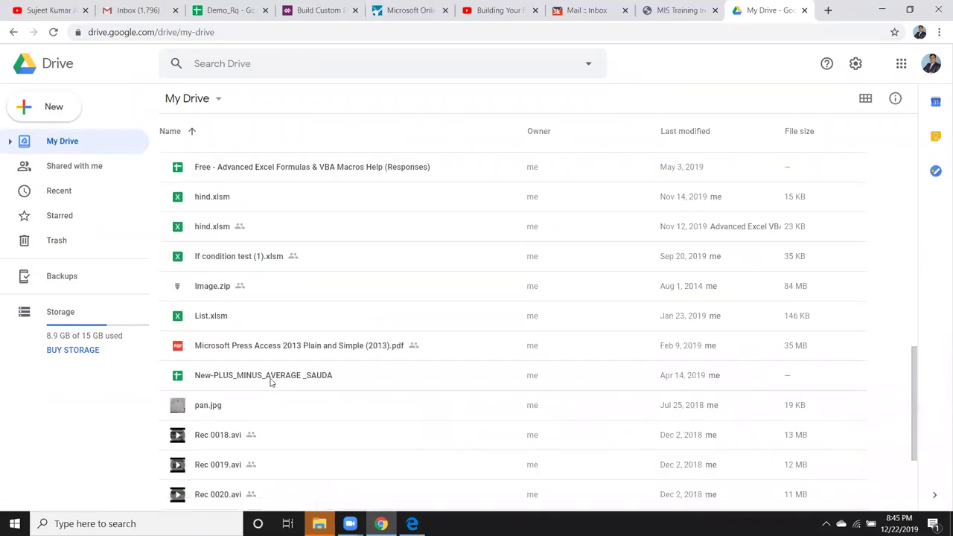
pyautogui.scroll(1, 270, 381)
pyautogui.scroll(4, 270, 381)
pyautogui.scroll(5, 271, 382)
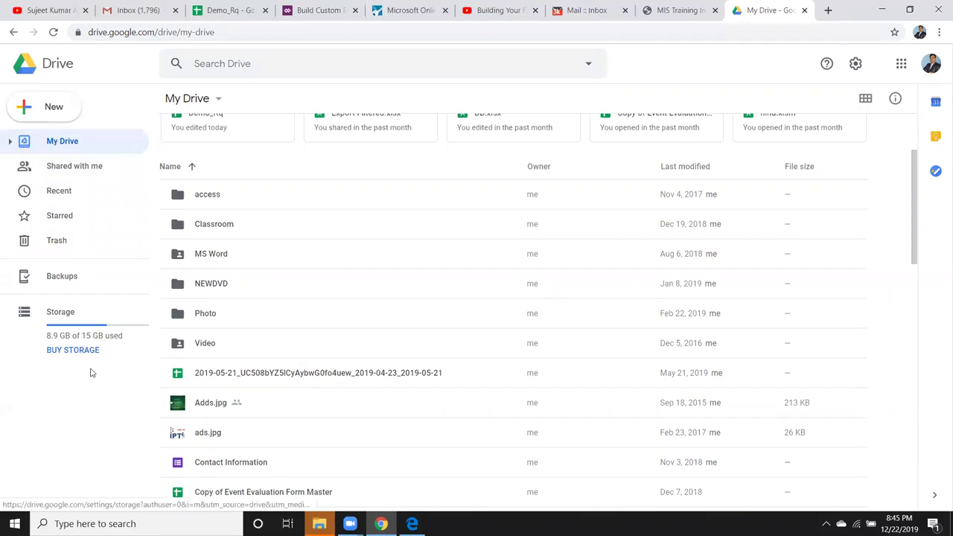
pyautogui.click(87, 354)
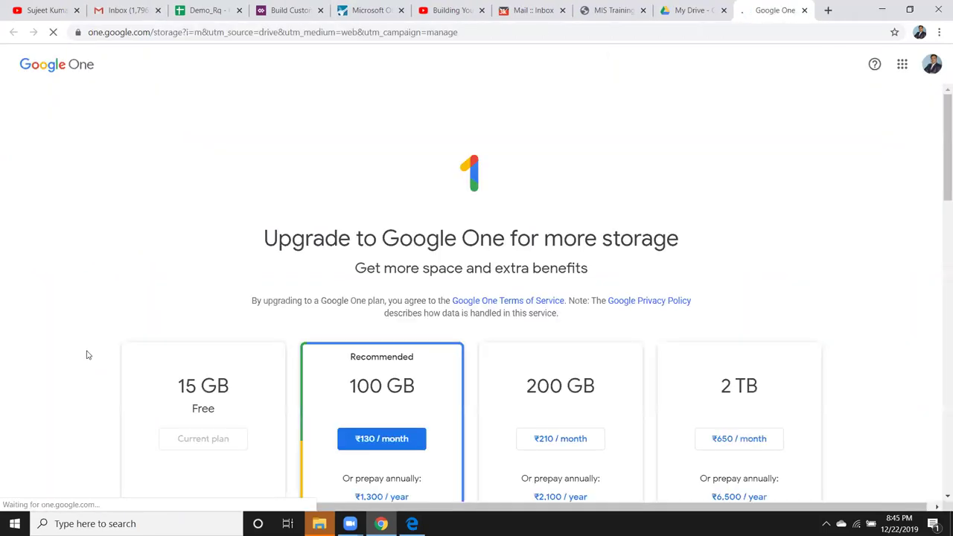
pyautogui.scroll(-2, 200, 385)
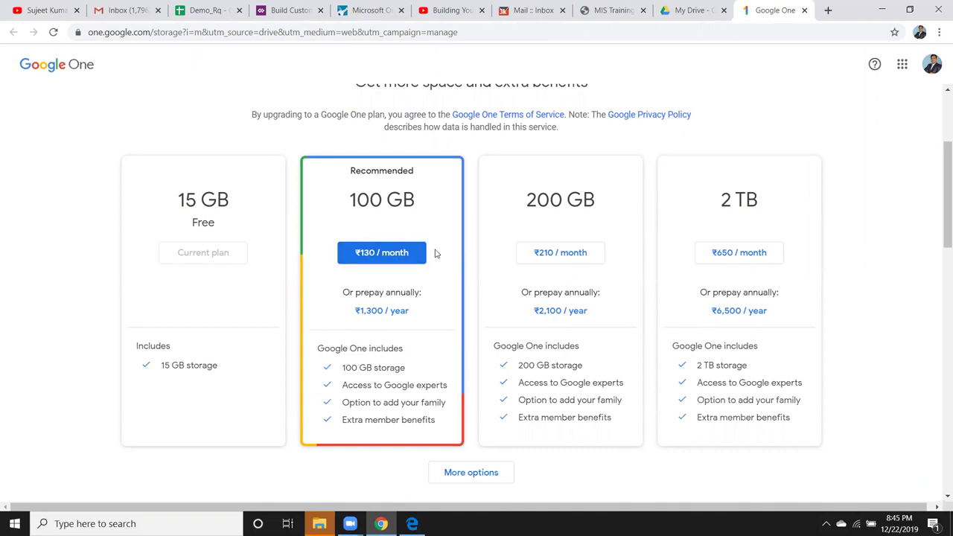
pyautogui.scroll(2, 435, 254)
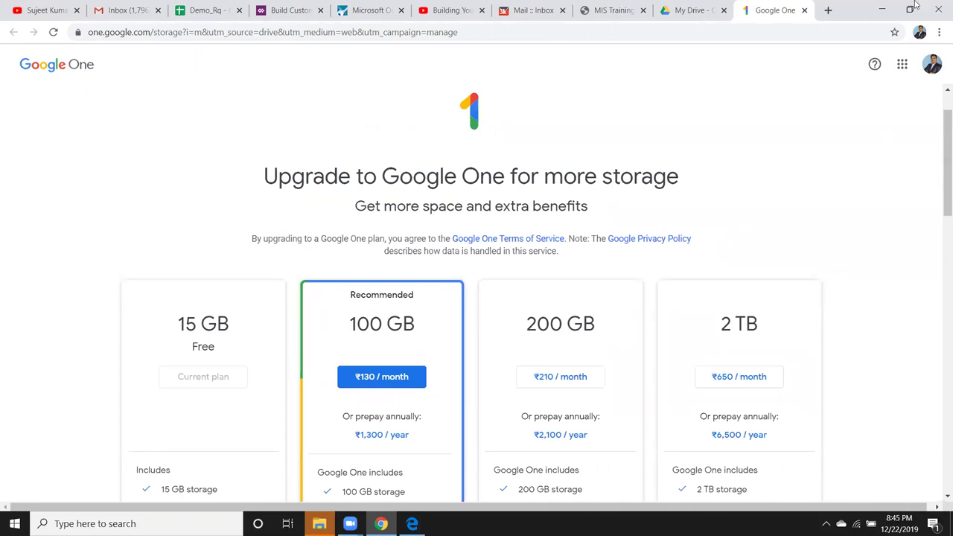
pyautogui.click(803, 10)
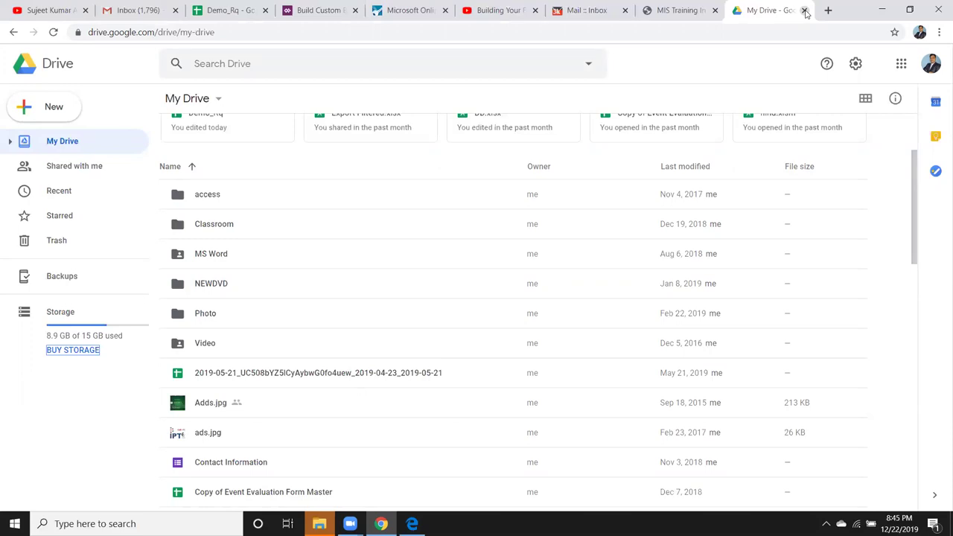
pyautogui.scroll(2, 509, 126)
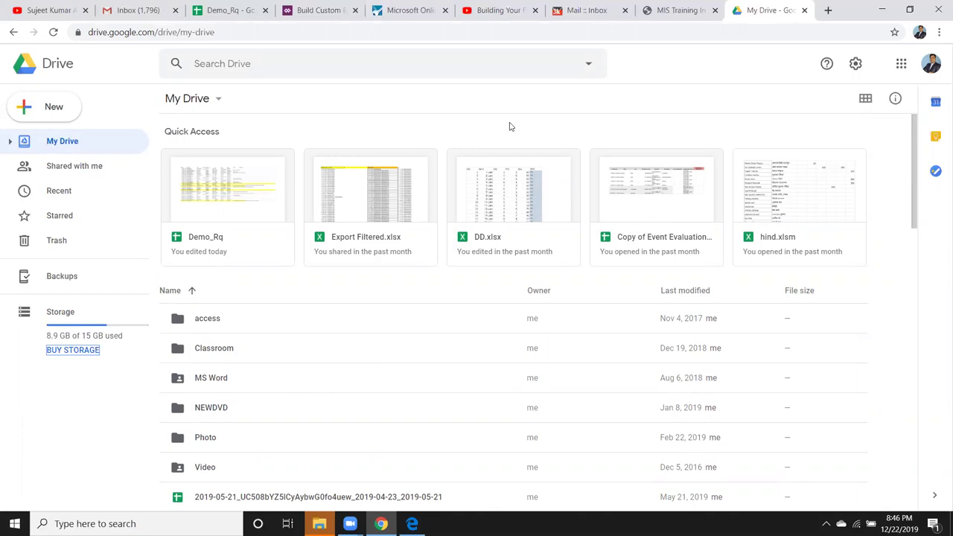
# Step: Show Drive's New menu, including the More and Google Slides submenus
pyautogui.click(36, 117)
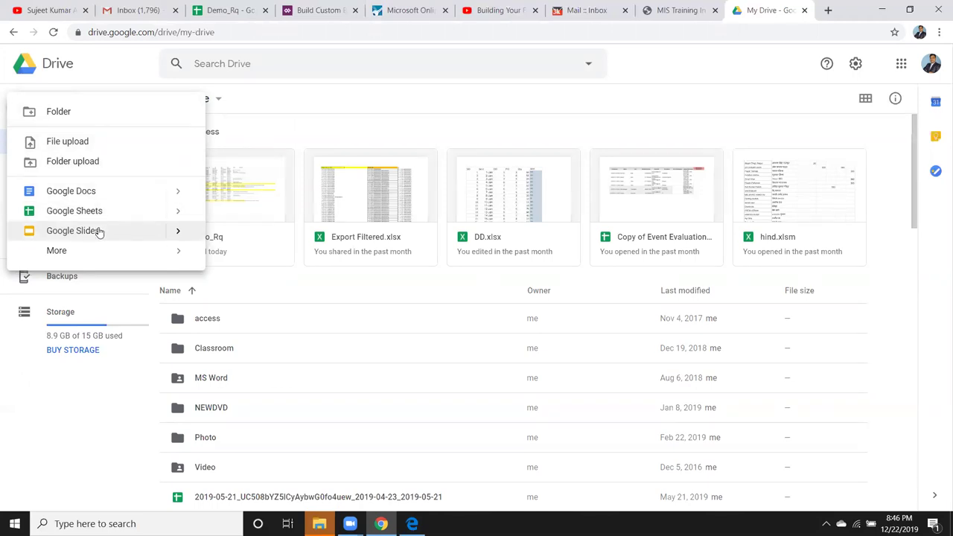
pyautogui.moveTo(96, 251)
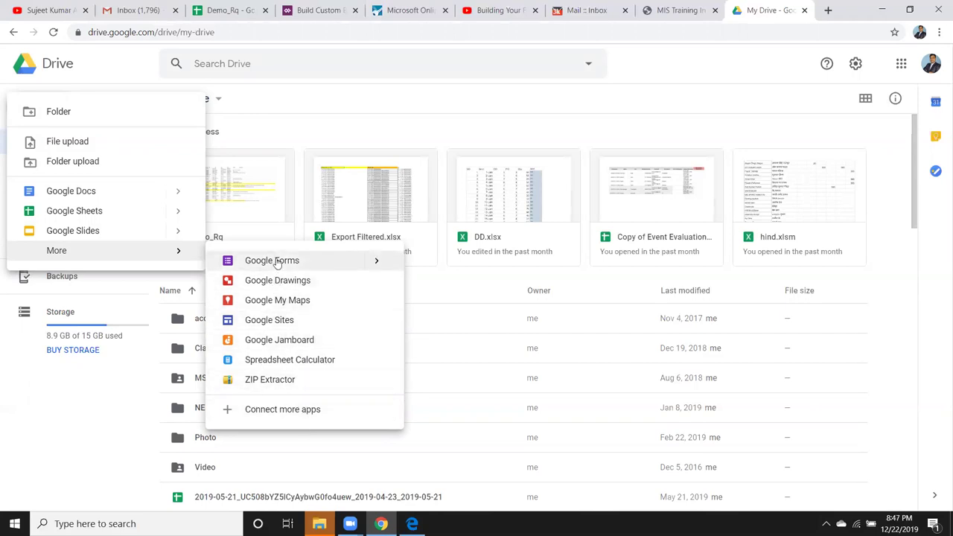
pyautogui.moveTo(177, 240)
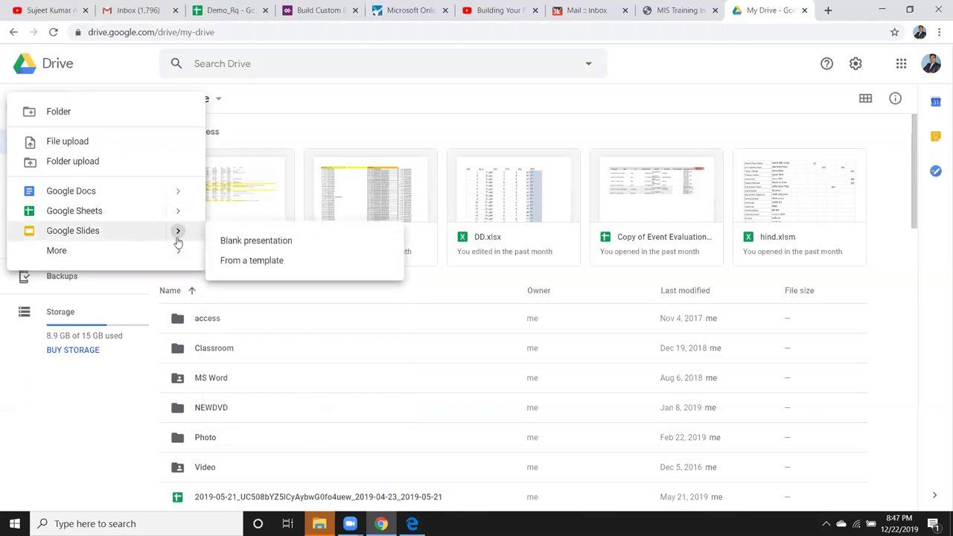
pyautogui.moveTo(145, 261)
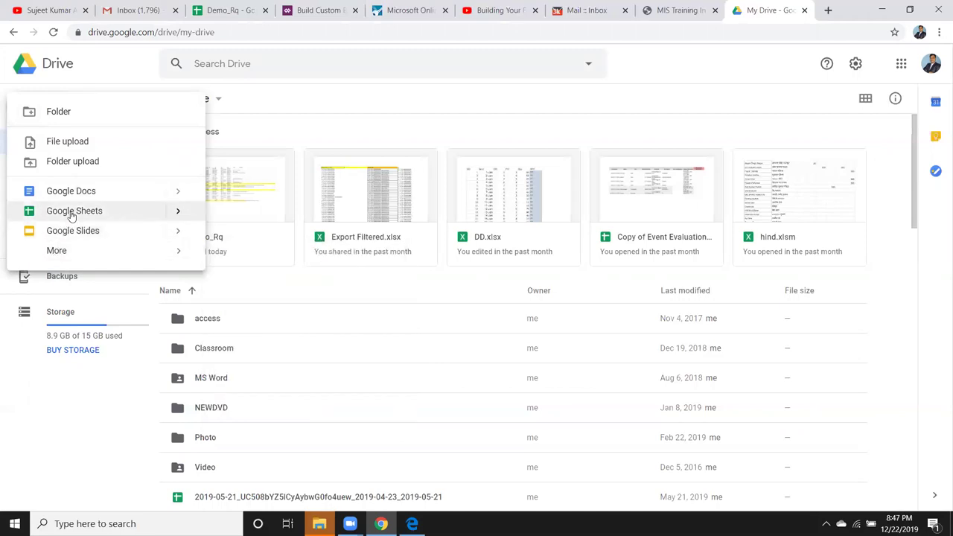
# Step: Create a new Google Sheets spreadsheet, then scroll through the My Drive file list
pyautogui.click(72, 212)
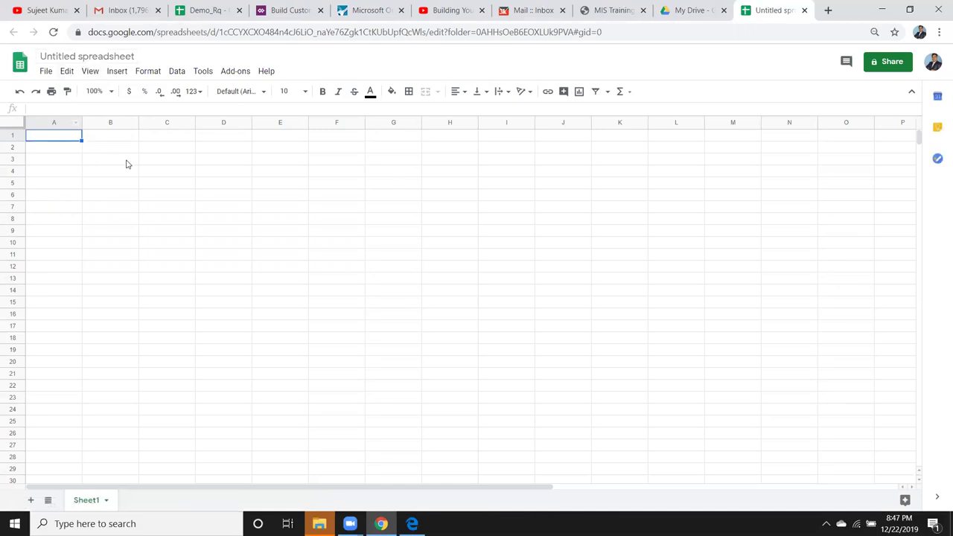
pyautogui.click(693, 15)
pyautogui.scroll(-3, 221, 409)
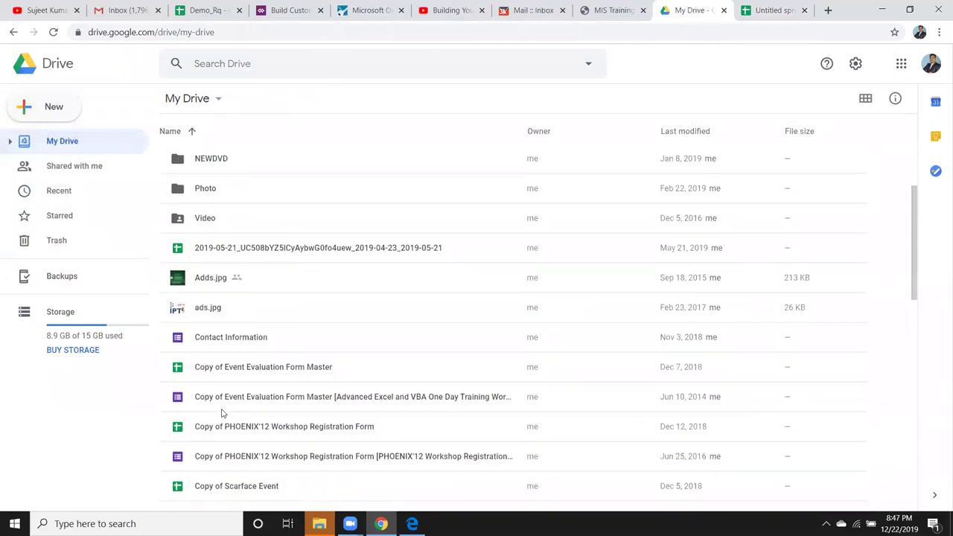
pyautogui.scroll(-3, 221, 409)
pyautogui.scroll(-5, 221, 410)
pyautogui.scroll(-1, 221, 409)
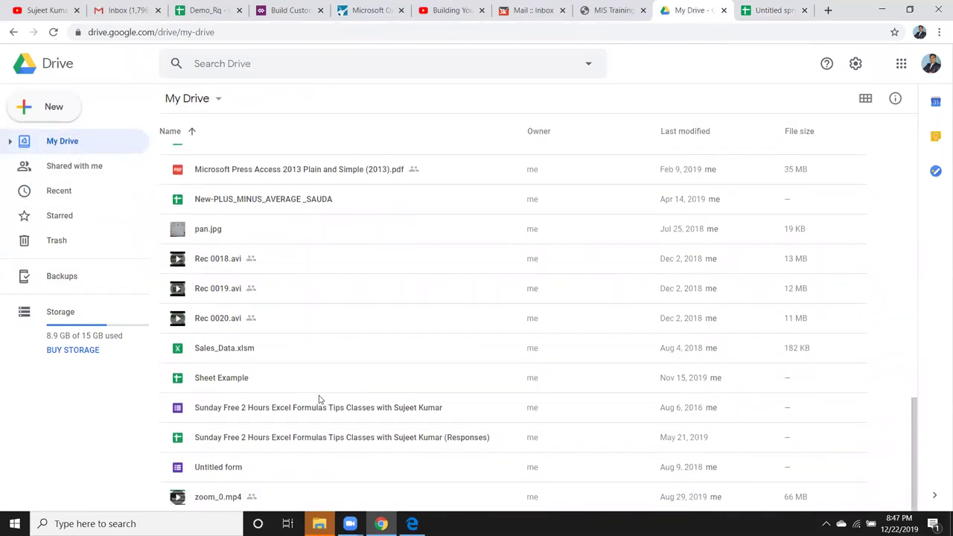
pyautogui.scroll(10, 318, 400)
pyautogui.scroll(3, 410, 232)
pyautogui.scroll(5, 293, 315)
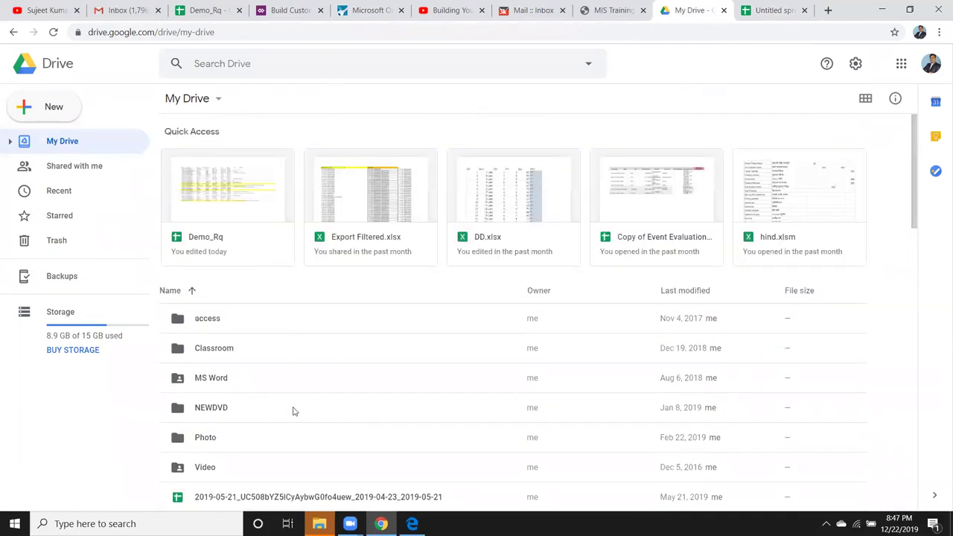
pyautogui.scroll(-4, 330, 408)
# Step: Jump to the bottom of the new sheet and add 1000 more rows
pyautogui.click(756, 16)
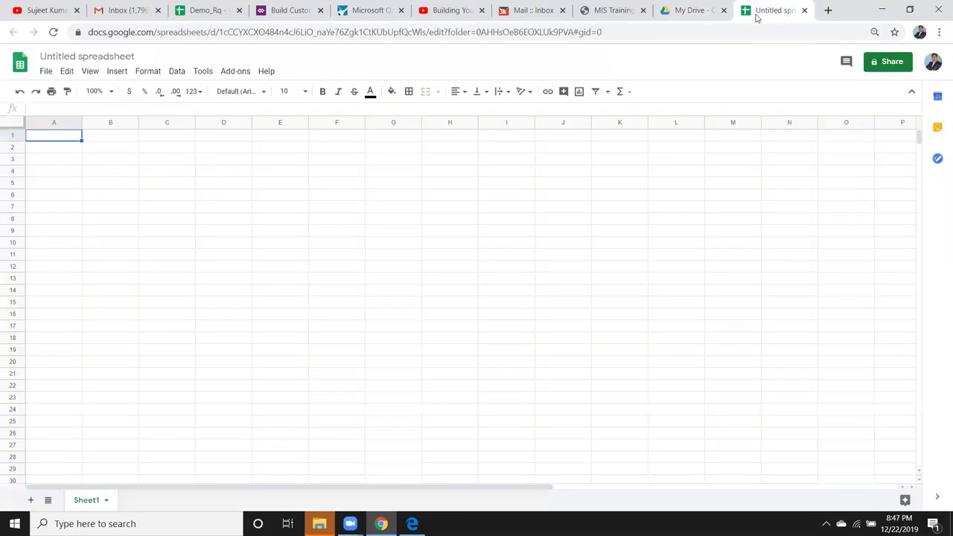
pyautogui.click(260, 148)
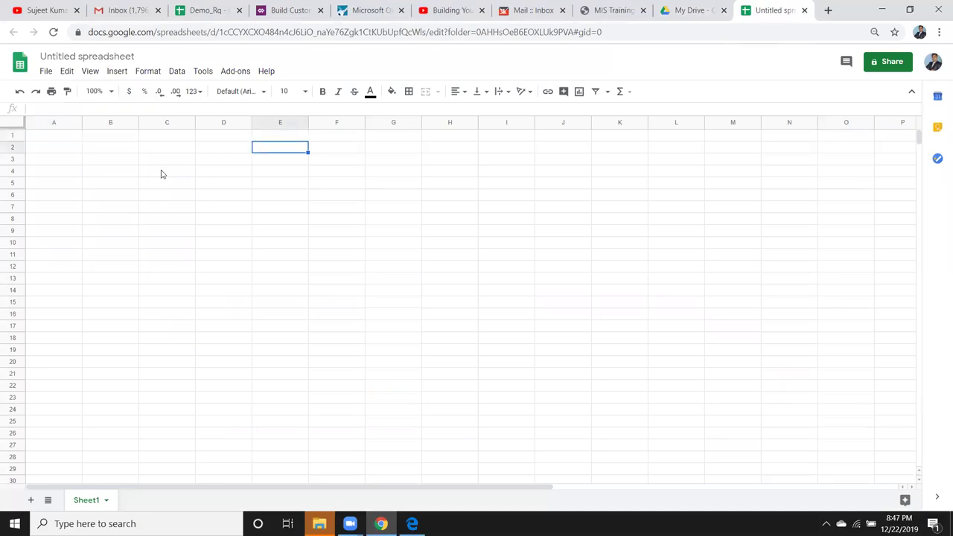
pyautogui.click(70, 138)
pyautogui.hotkey('ctrl', 'Down')
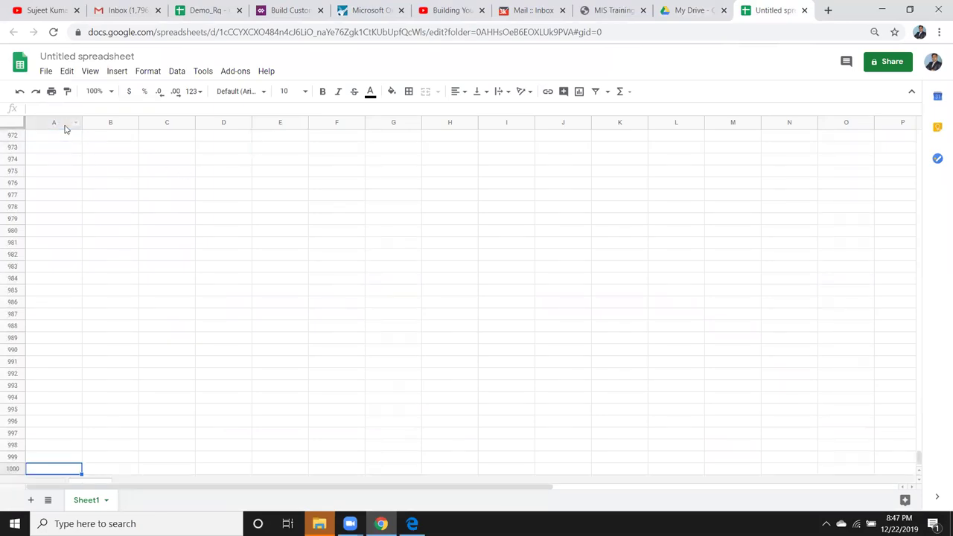
pyautogui.scroll(-1, 65, 129)
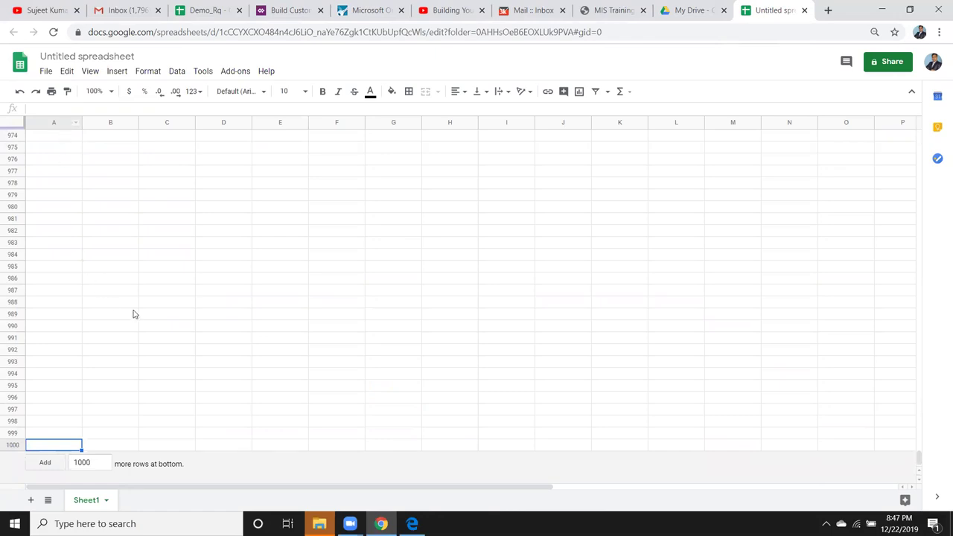
pyautogui.click(46, 462)
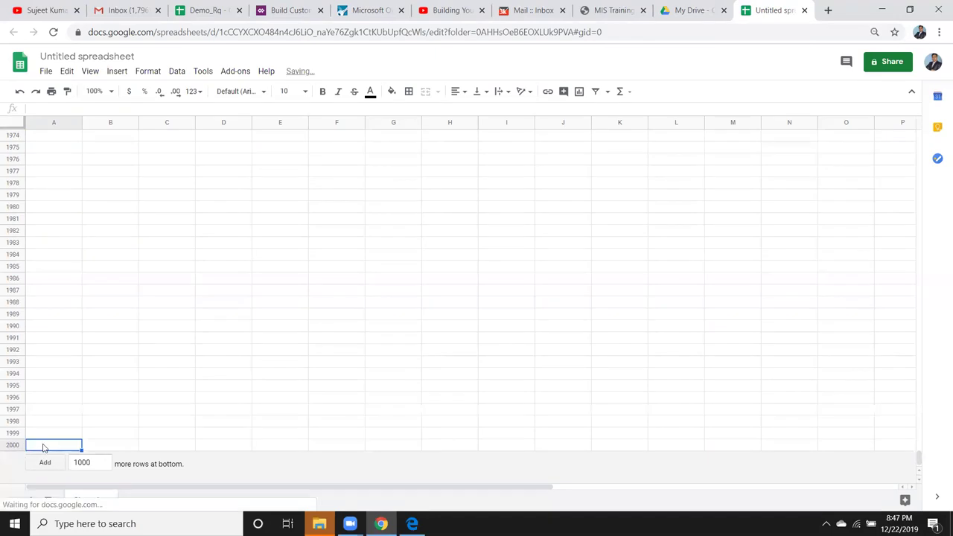
# Step: Try adding an oversized row count, triggering the 1–5000000 limit error
pyautogui.click(104, 463)
pyautogui.write('00000000')
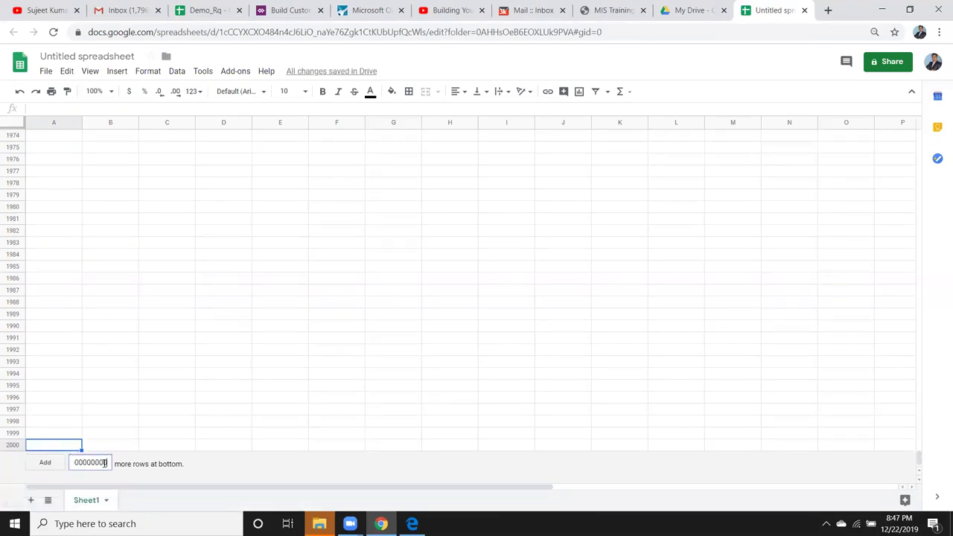
pyautogui.click(44, 462)
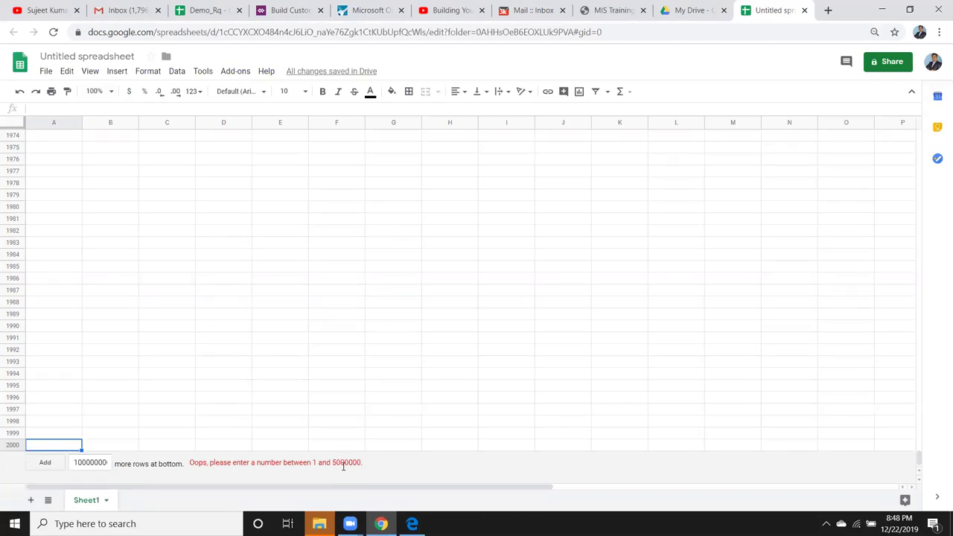
# Step: Clear the row count, enter sample text 'sadas' in Z1, then delete it
pyautogui.doubleClick(88, 462)
pyautogui.press('BackSpace')
pyautogui.click(86, 150)
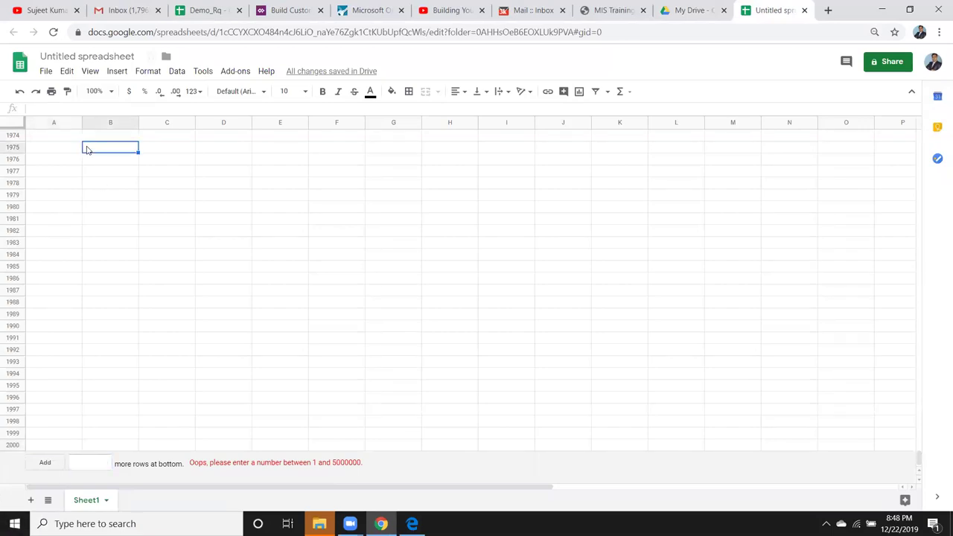
pyautogui.hotkey('ctrl', 'Right')
pyautogui.press('Up')
pyautogui.press('Up')
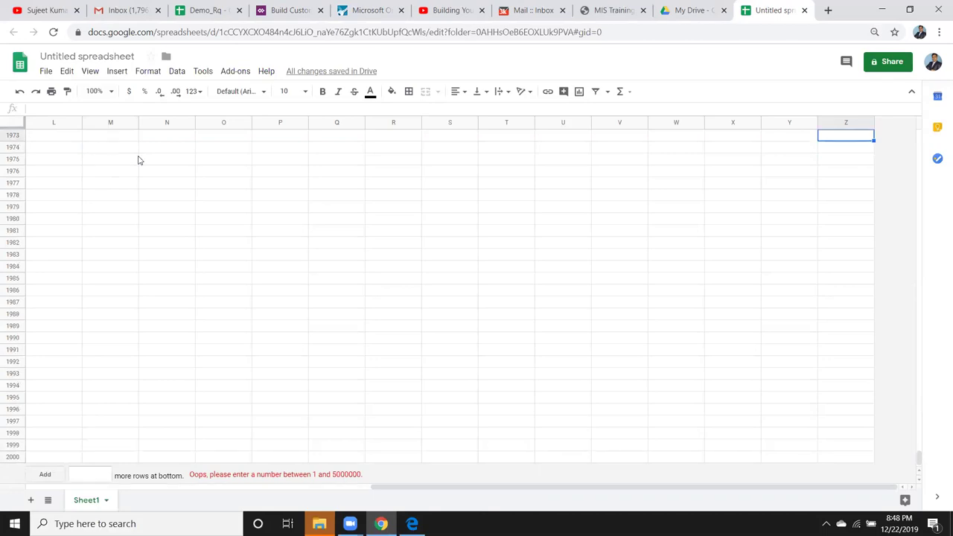
pyautogui.scroll(-2, 672, 165)
pyautogui.scroll(5, 672, 165)
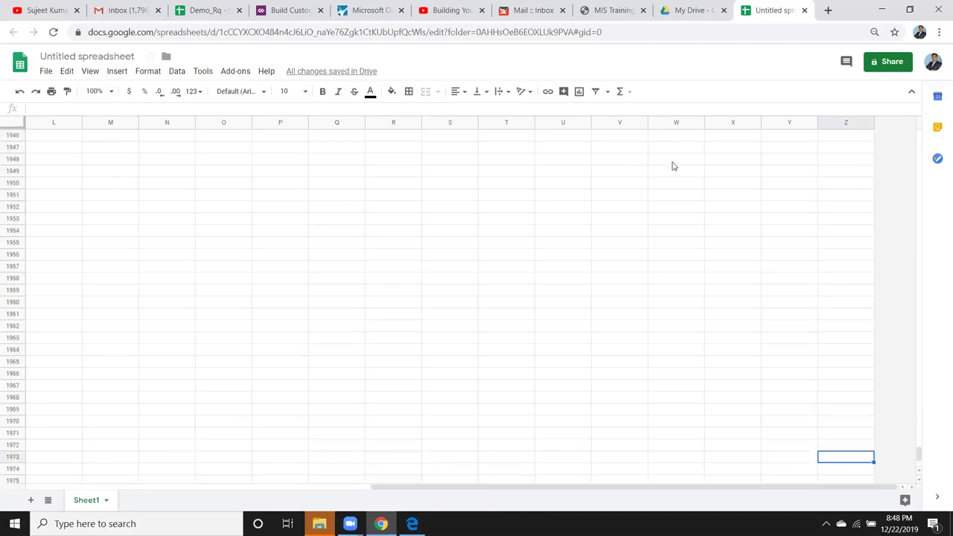
pyautogui.hotkey('ctrl', 'Up')
pyautogui.write('sadas')
pyautogui.press('Tab')
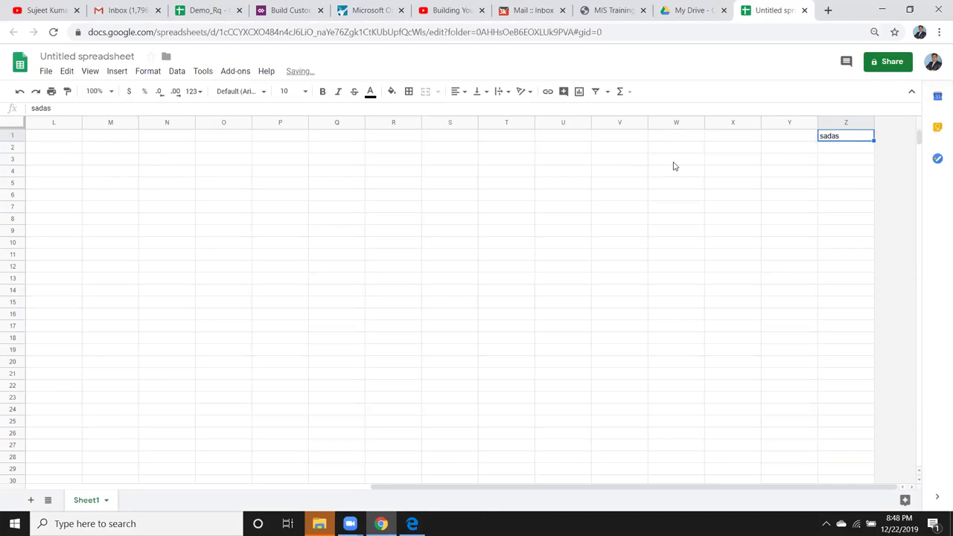
pyautogui.press('Delete')
pyautogui.press('Left')
pyautogui.press('Left')
pyautogui.press('Left')
pyautogui.press('Left')
pyautogui.press('Left')
pyautogui.press('Left')
pyautogui.press('Left')
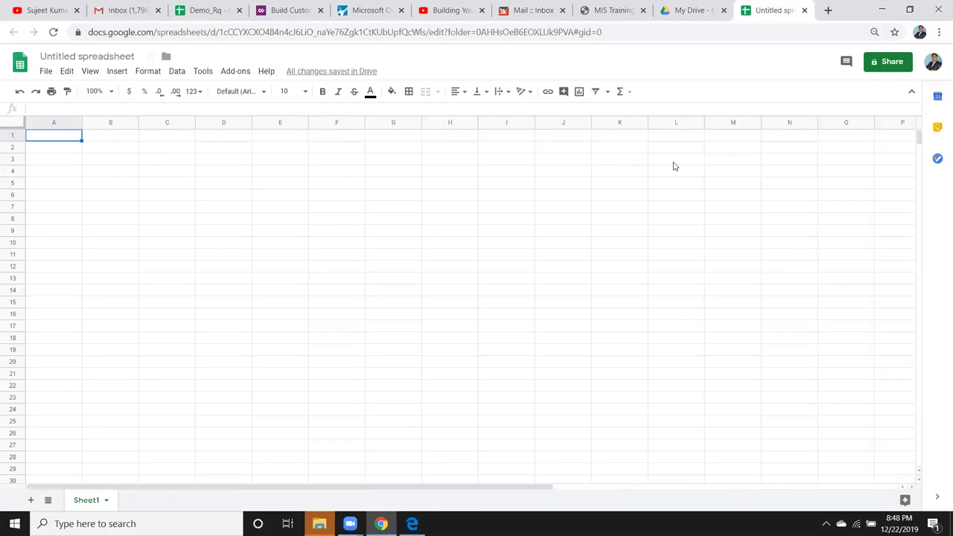
# Step: Enter 1 in A1 and fill it across row 1 from A to Z
pyautogui.write('1')
pyautogui.press('Return')
pyautogui.press('Up')
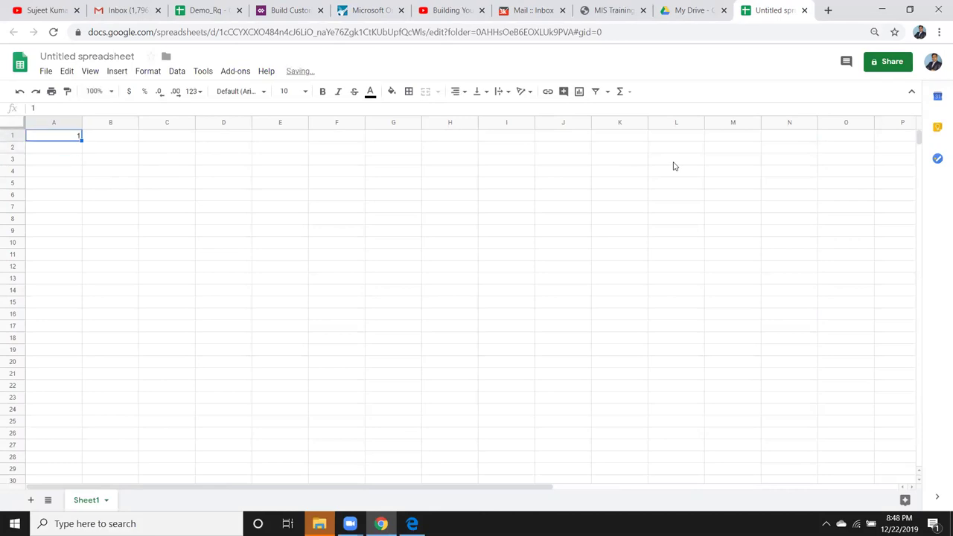
pyautogui.hotkey('ctrl', 'shift', 'Right')
pyautogui.hotkey('ctrl', 'r')
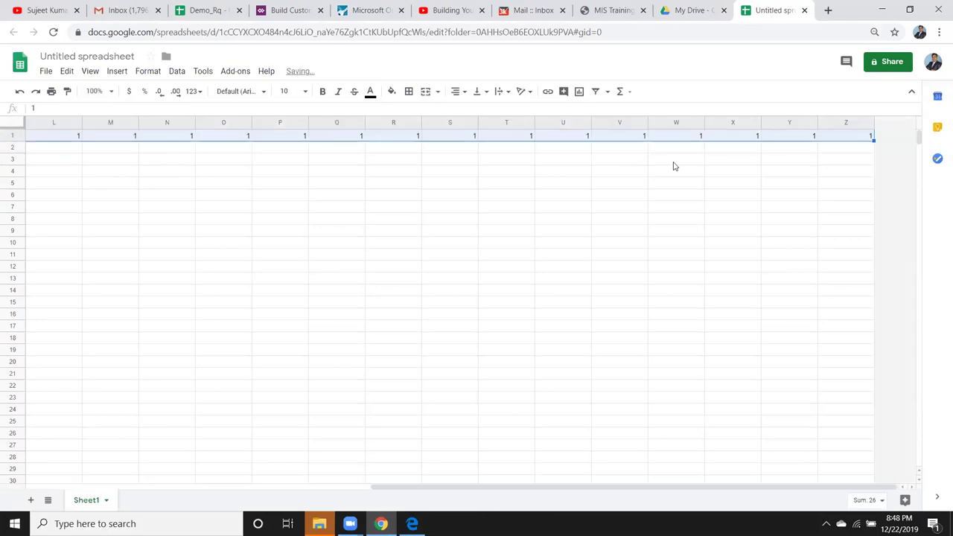
pyautogui.hotkey('ctrl', 'space')
pyautogui.press('Left')
pyautogui.hotkey('ctrl', 'space')
pyautogui.hotkey('ctrl', '+')
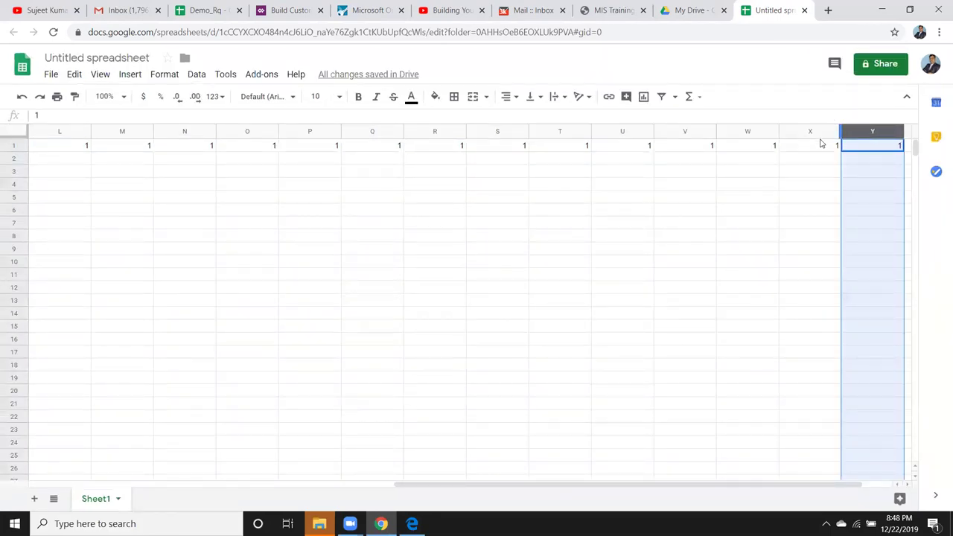
# Step: Insert an empty column to the left of column X
pyautogui.click(814, 128)
pyautogui.rightClick(814, 135)
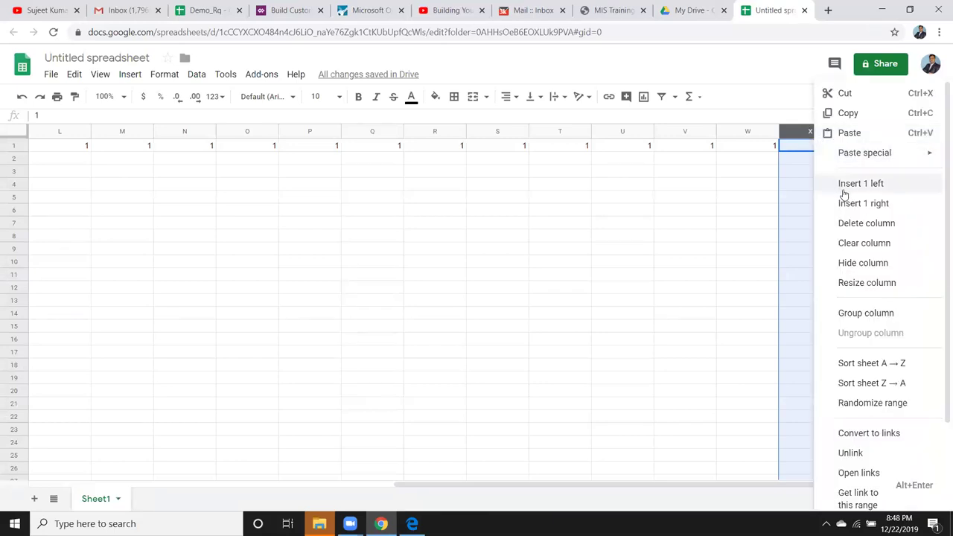
pyautogui.click(844, 190)
pyautogui.click(834, 235)
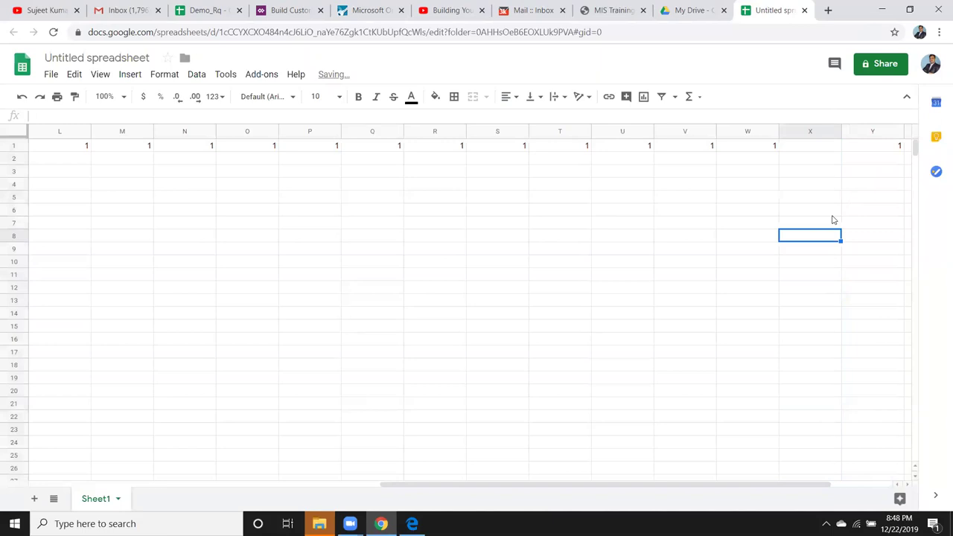
pyautogui.click(846, 149)
pyautogui.press('Right')
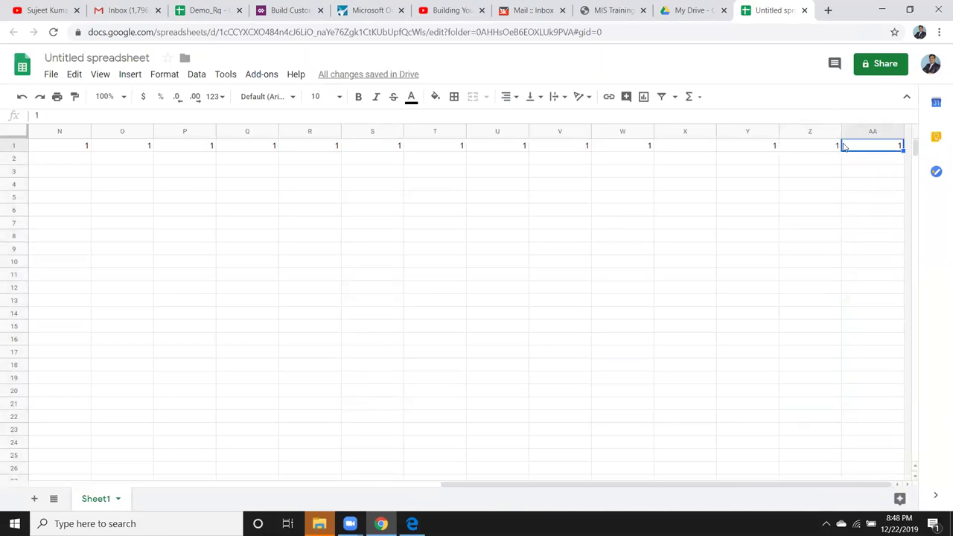
pyautogui.press('Left')
pyautogui.press('Left')
pyautogui.press('Left')
pyautogui.hotkey('ctrl', 'space')
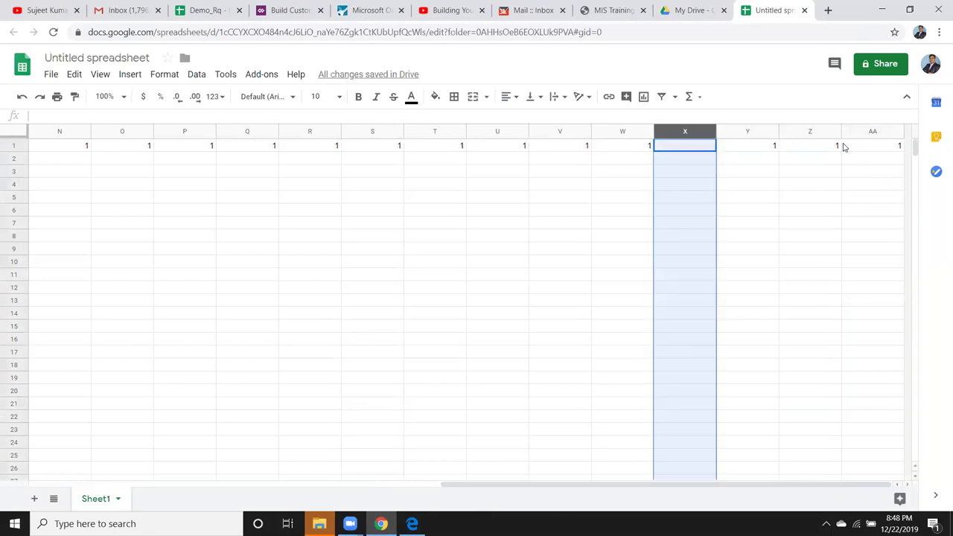
# Step: Zoom to 110% and back, view column X's options, then return to A1
pyautogui.hotkey('ctrl', '+')
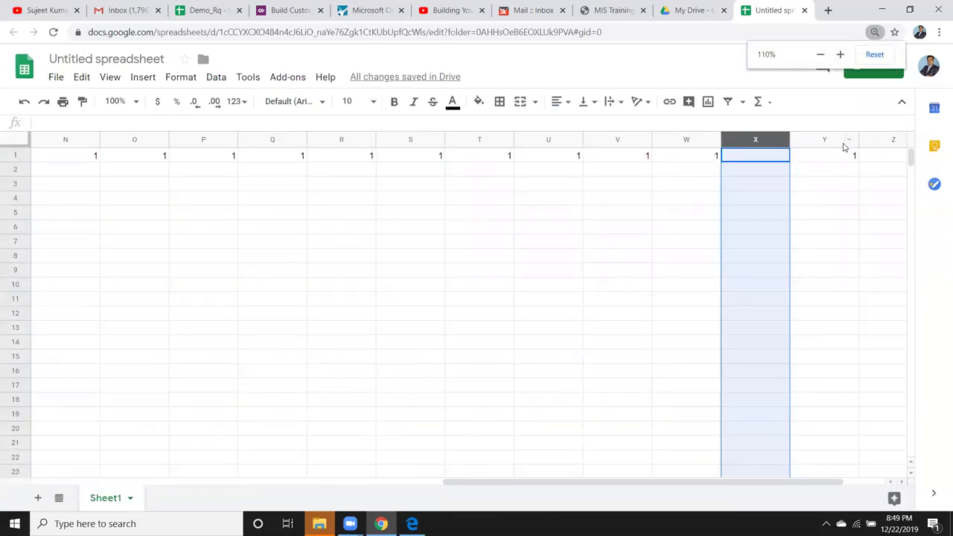
pyautogui.hotkey('ctrl', '-')
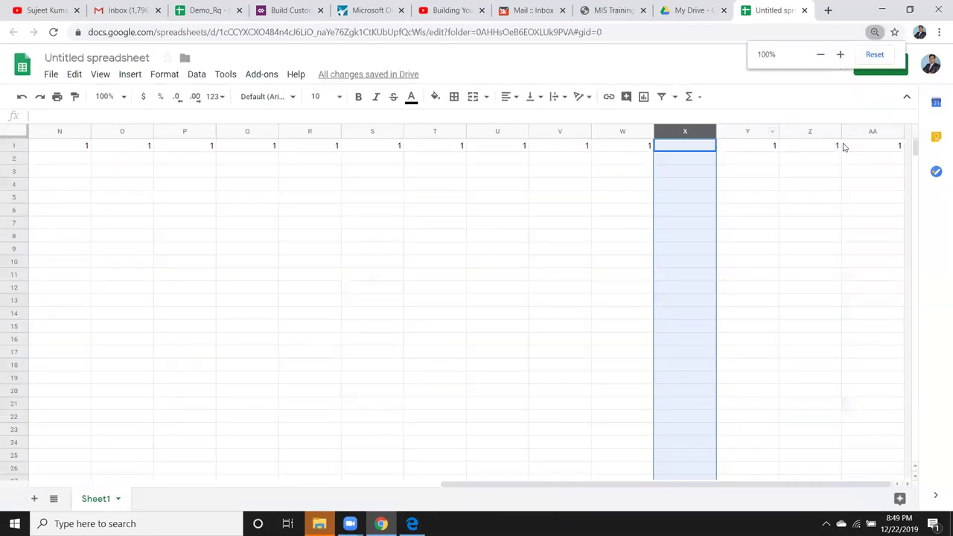
pyautogui.rightClick(699, 139)
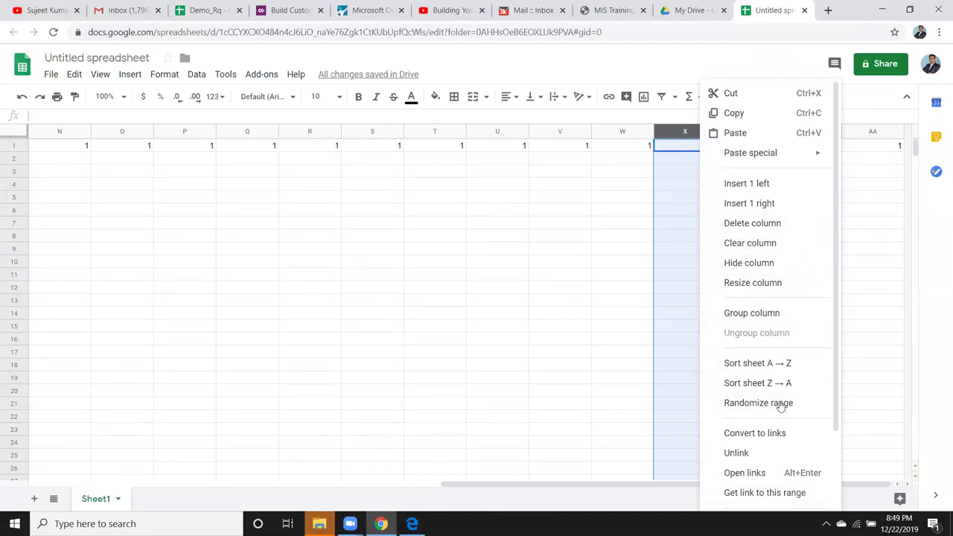
pyautogui.click(642, 260)
pyautogui.click(603, 138)
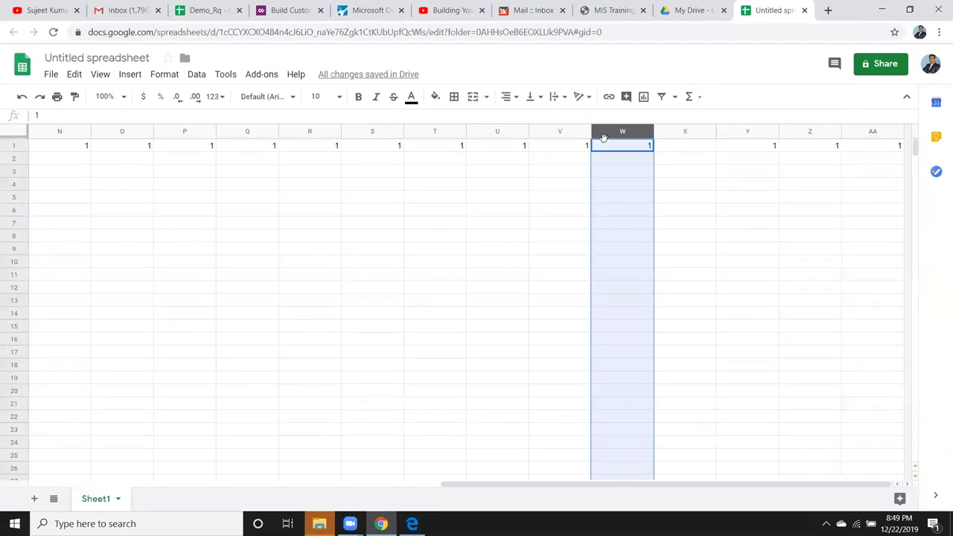
pyautogui.press('Left')
pyautogui.hotkey('ctrl', 'Left')
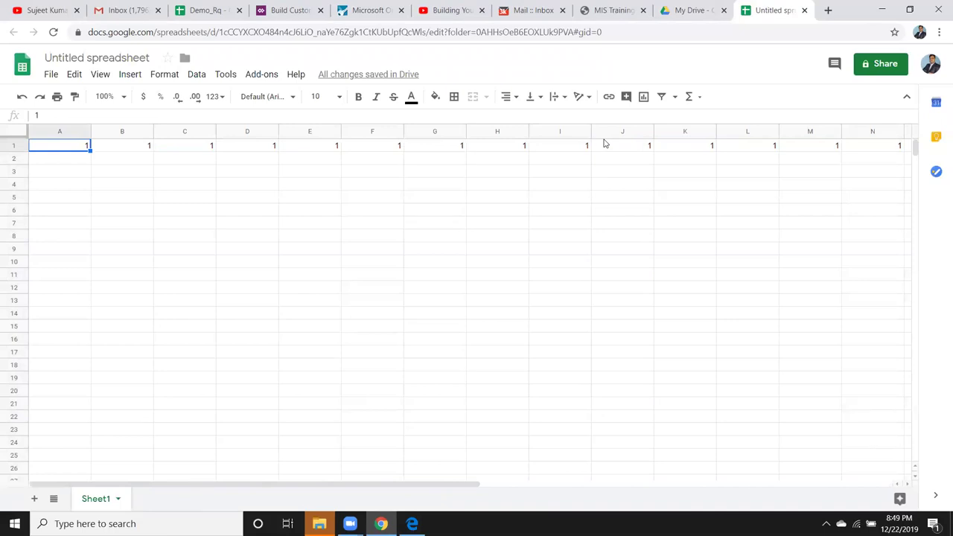
# Step: Add a new empty Sheet2 and switch between Sheet1 and Sheet2
pyautogui.click(35, 498)
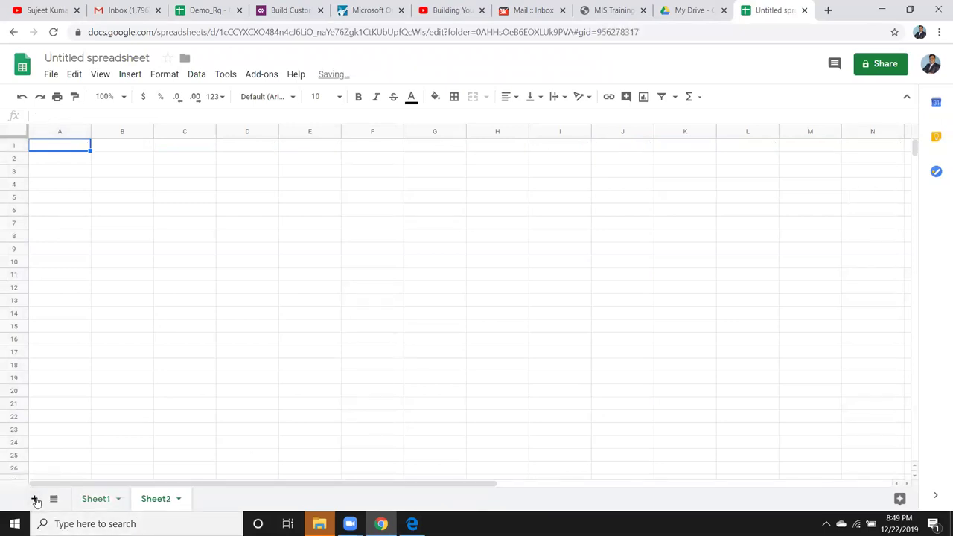
pyautogui.click(92, 499)
pyautogui.click(159, 499)
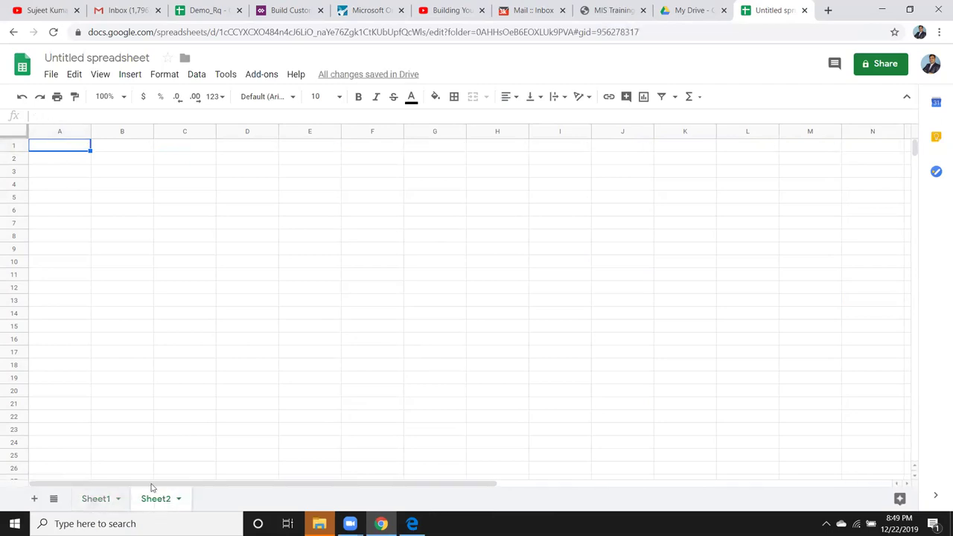
pyautogui.click(116, 161)
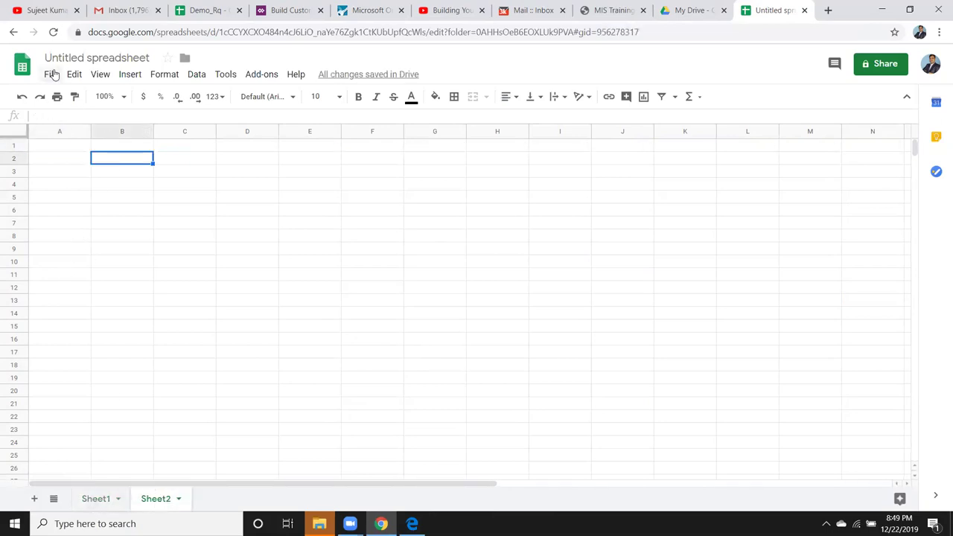
# Step: Browse the File menu's commands, then show the Tools menu with the script editor
pyautogui.click(50, 74)
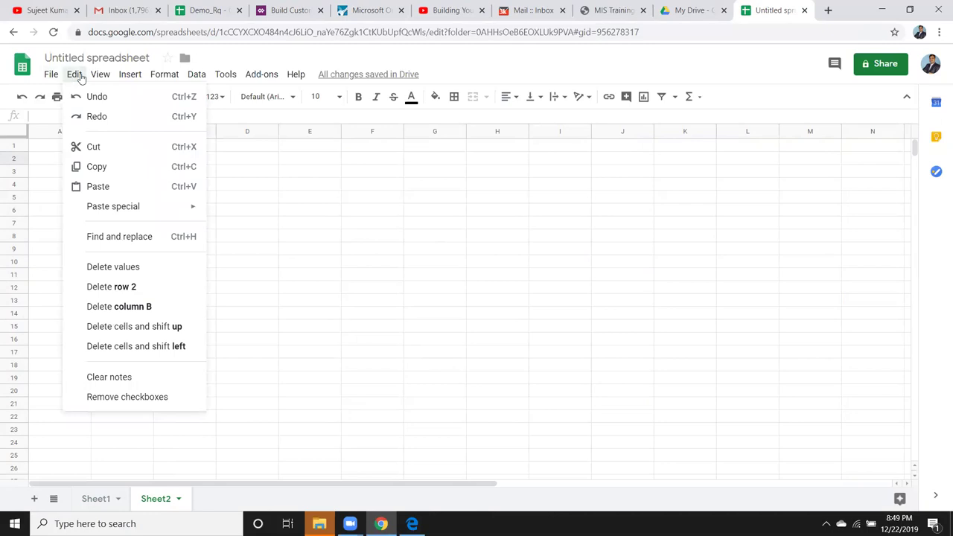
pyautogui.moveTo(209, 77)
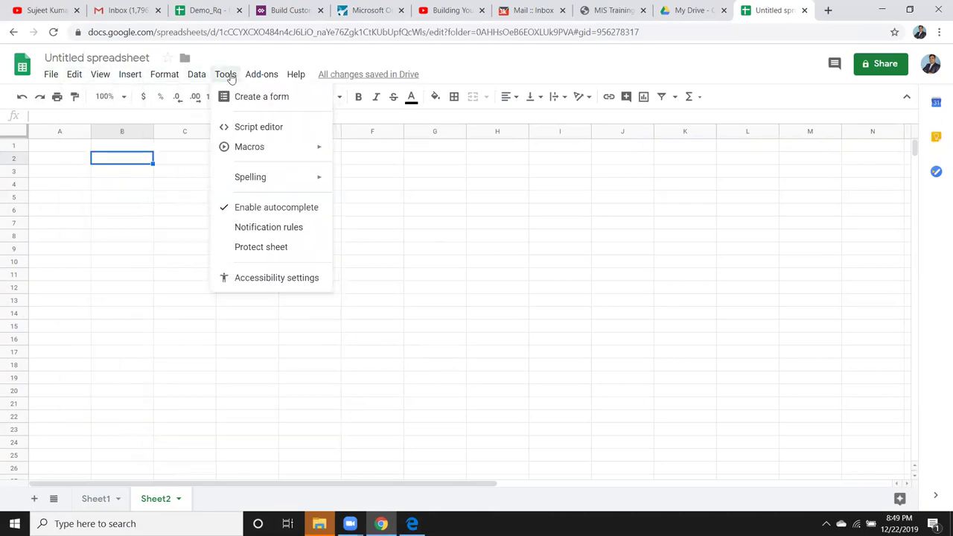
pyautogui.moveTo(123, 77)
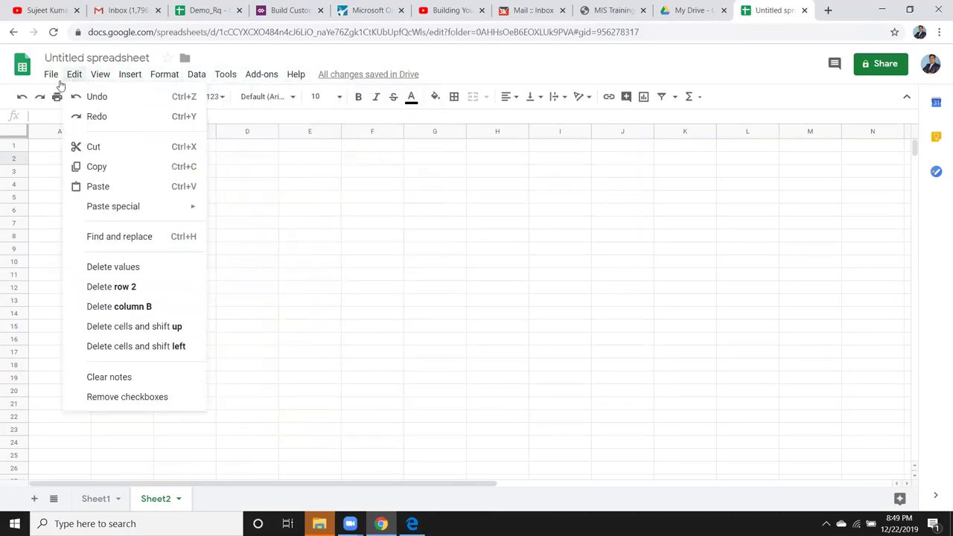
pyautogui.moveTo(262, 74)
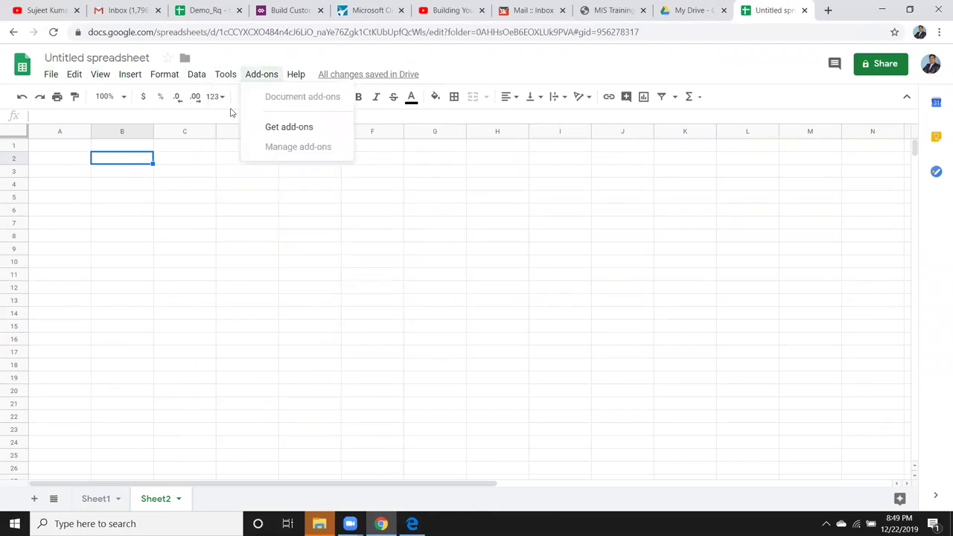
pyautogui.moveTo(50, 75)
pyautogui.click(545, 176)
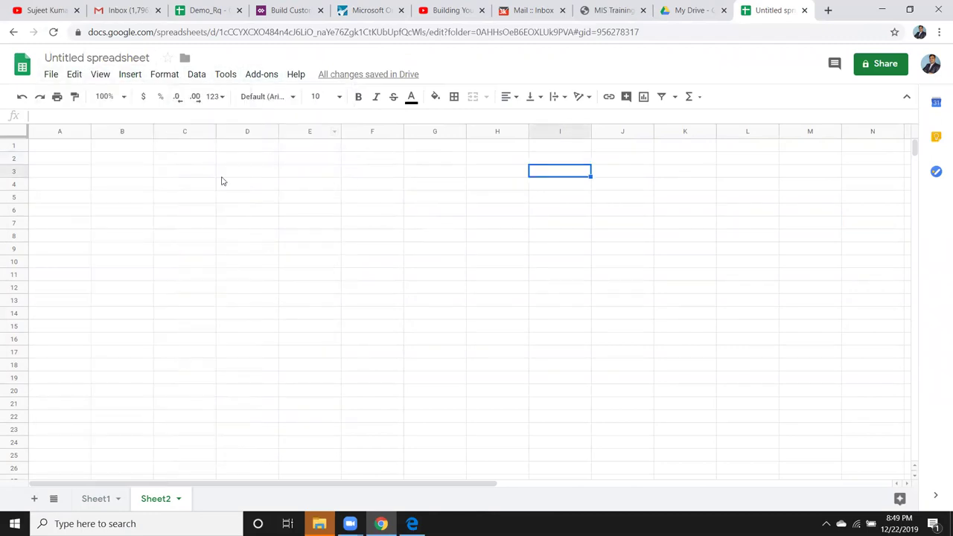
pyautogui.click(103, 150)
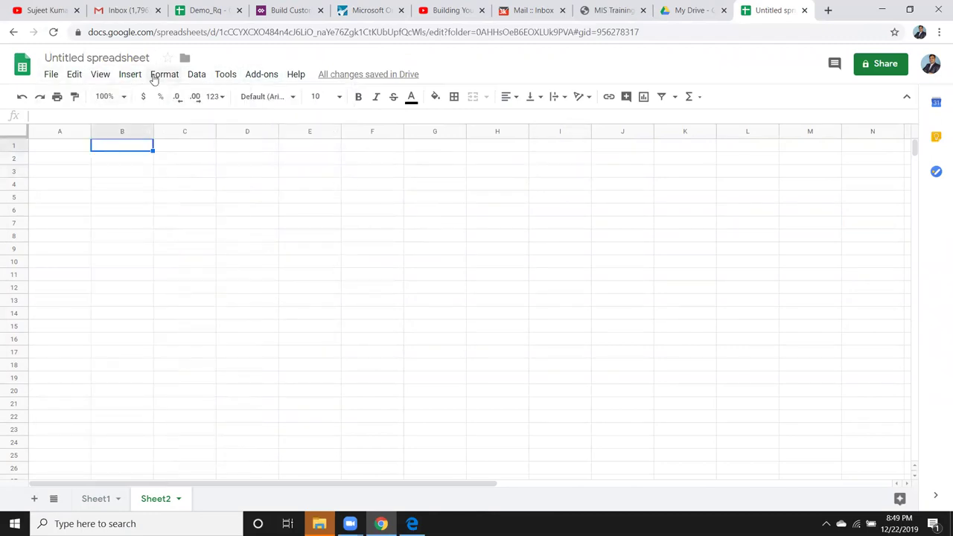
pyautogui.click(228, 77)
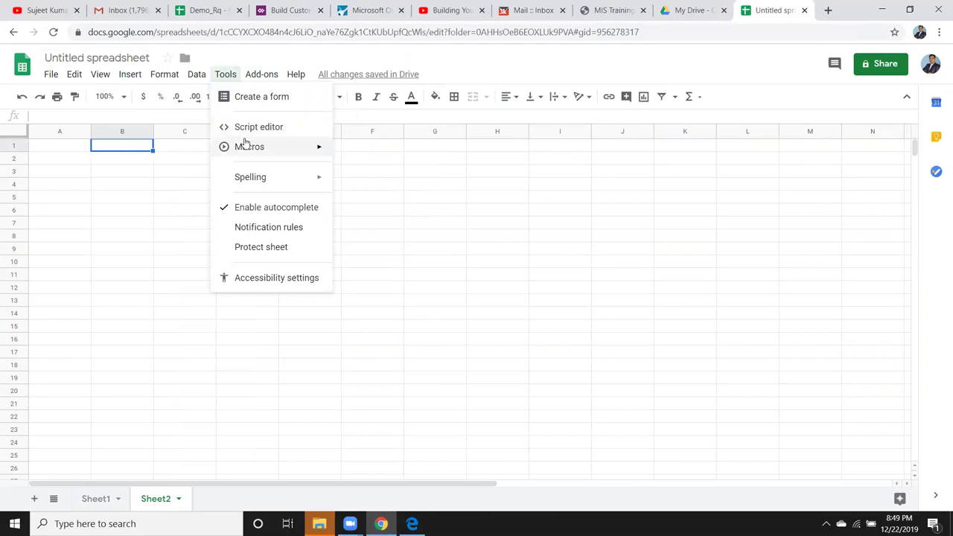
pyautogui.moveTo(247, 148)
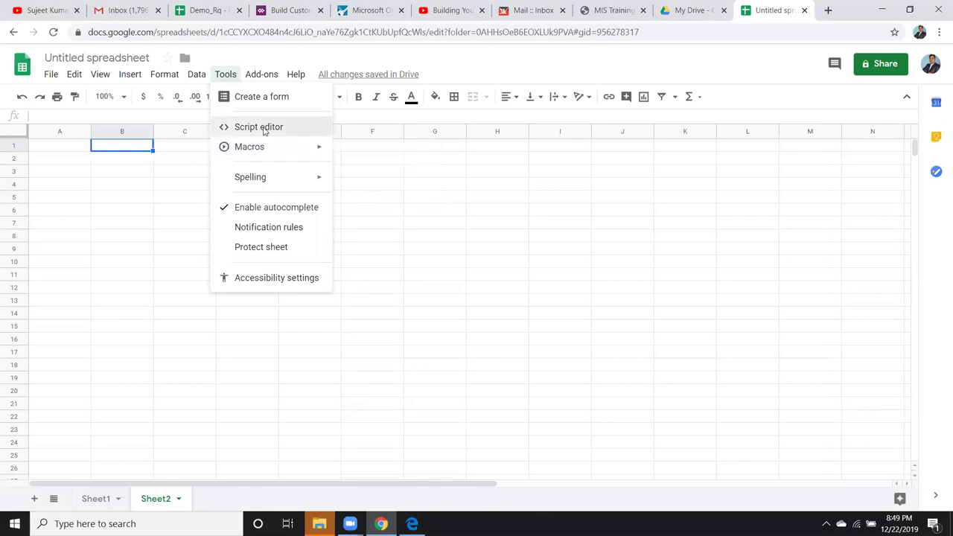
# Step: Create an Untitled Apps Script project via Script editor, then return to the spreadsheet
pyautogui.click(263, 128)
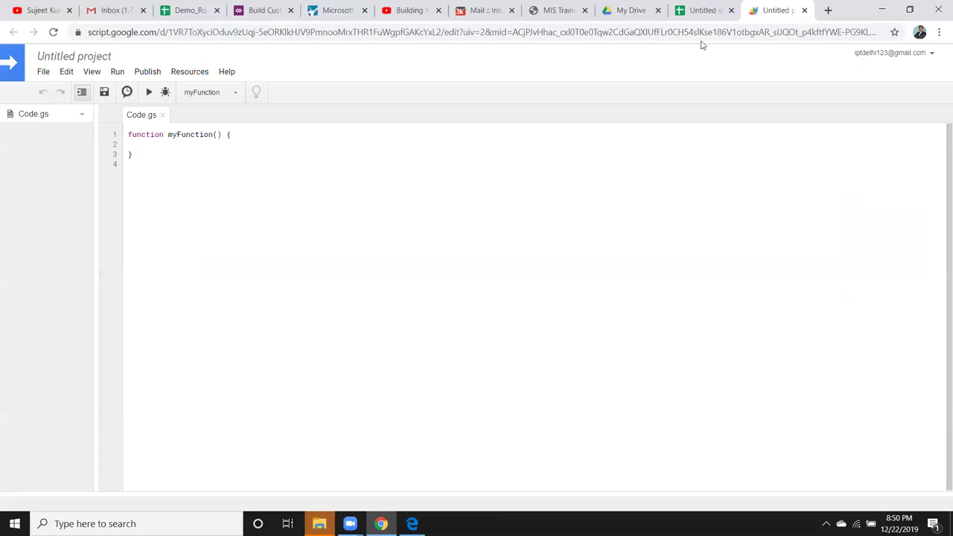
pyautogui.click(704, 13)
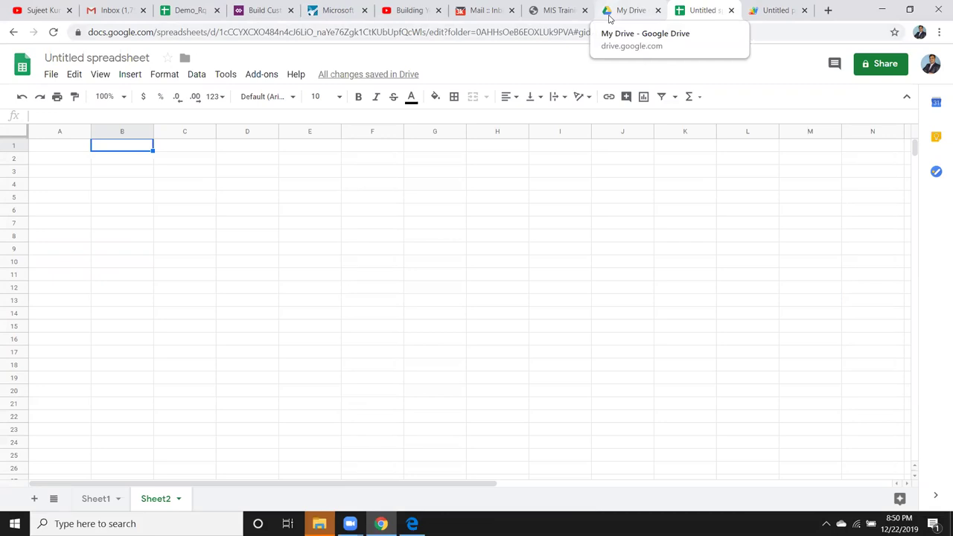
# Step: Go to the My Drive list and glance at the New menu without choosing
pyautogui.click(608, 18)
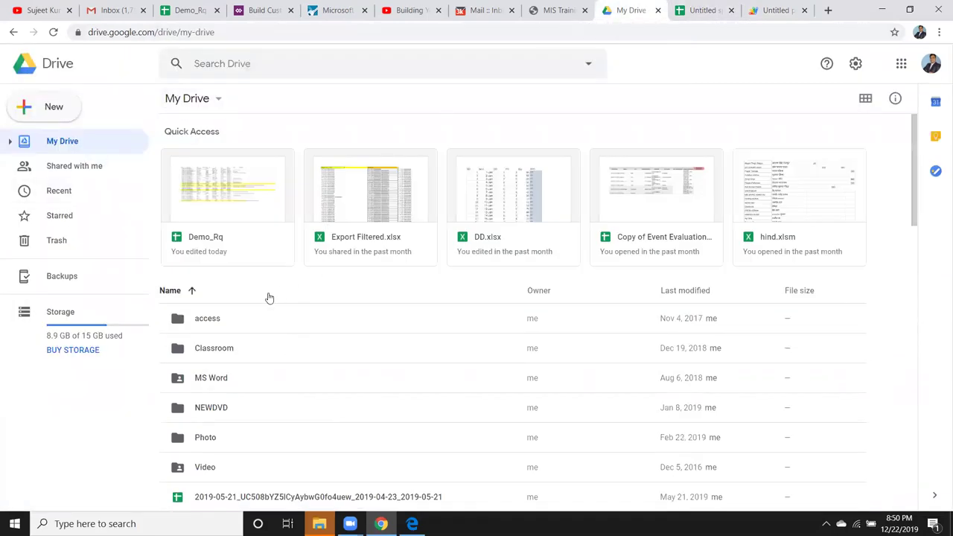
pyautogui.click(27, 111)
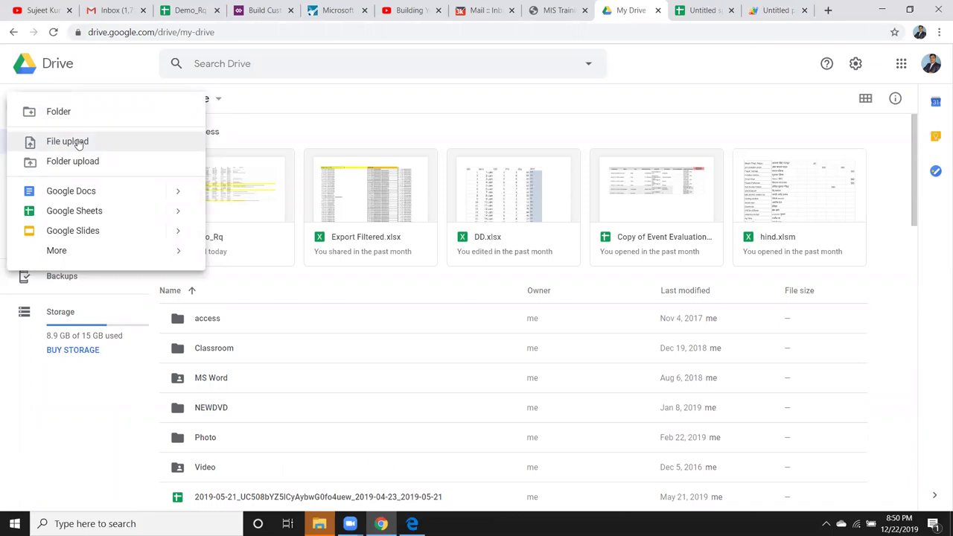
pyautogui.click(357, 299)
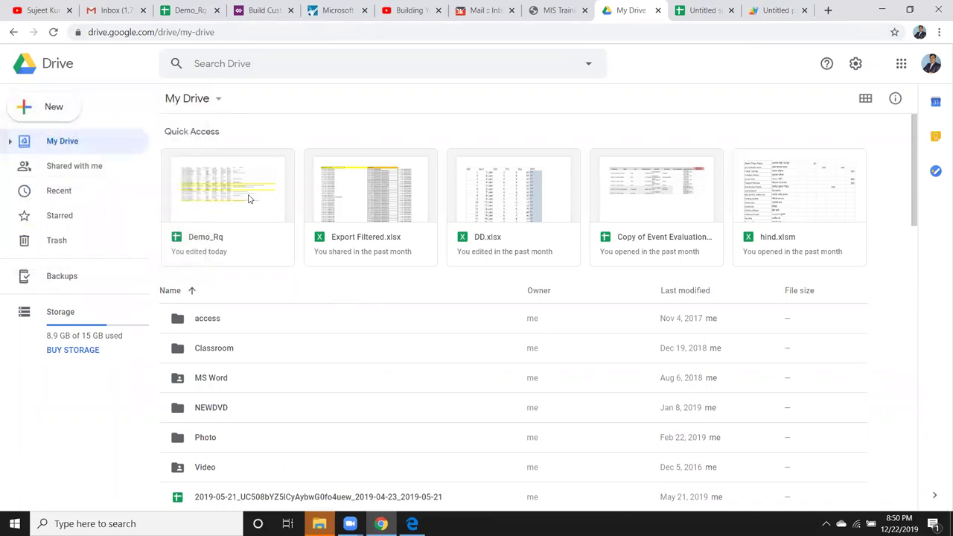
# Step: Open and close the Demo_Rq spreadsheet, then preview hind.xlsm
pyautogui.doubleClick(222, 196)
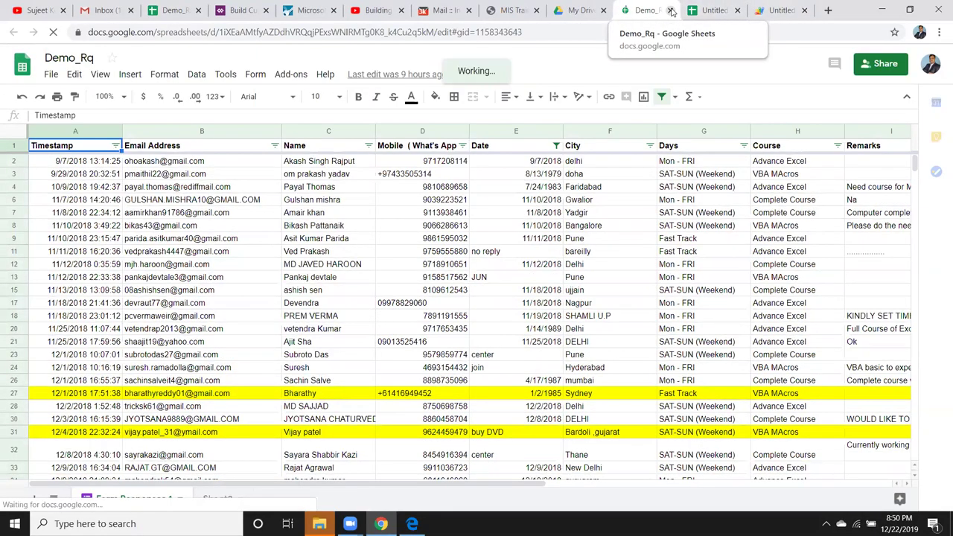
pyautogui.click(670, 10)
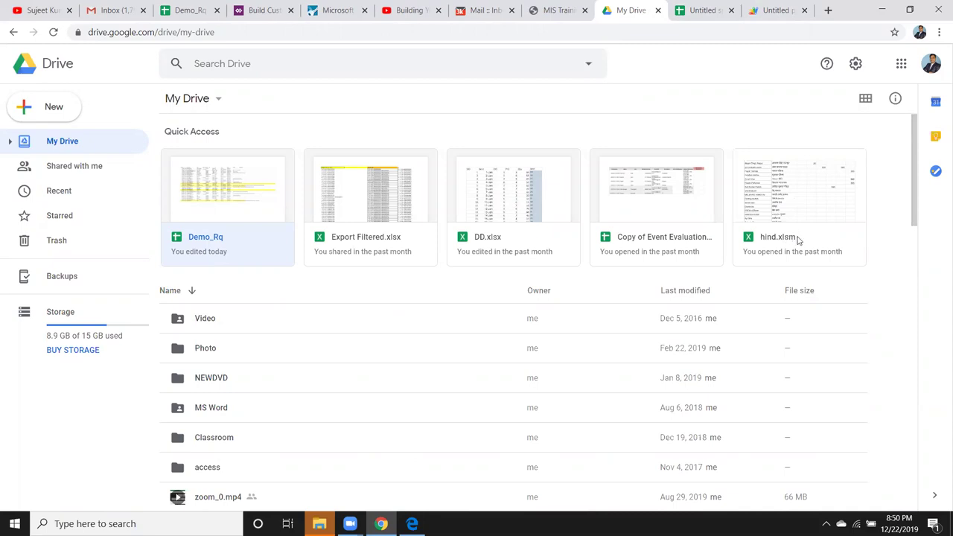
pyautogui.doubleClick(795, 194)
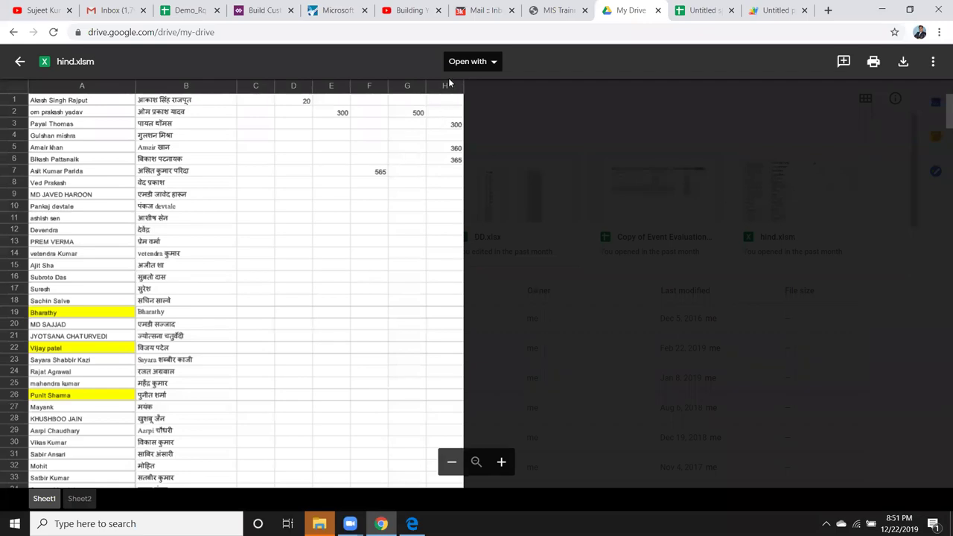
# Step: Open hind.xlsm in Google Sheets, dismiss the welcome message, and close its tab and the preview
pyautogui.click(494, 62)
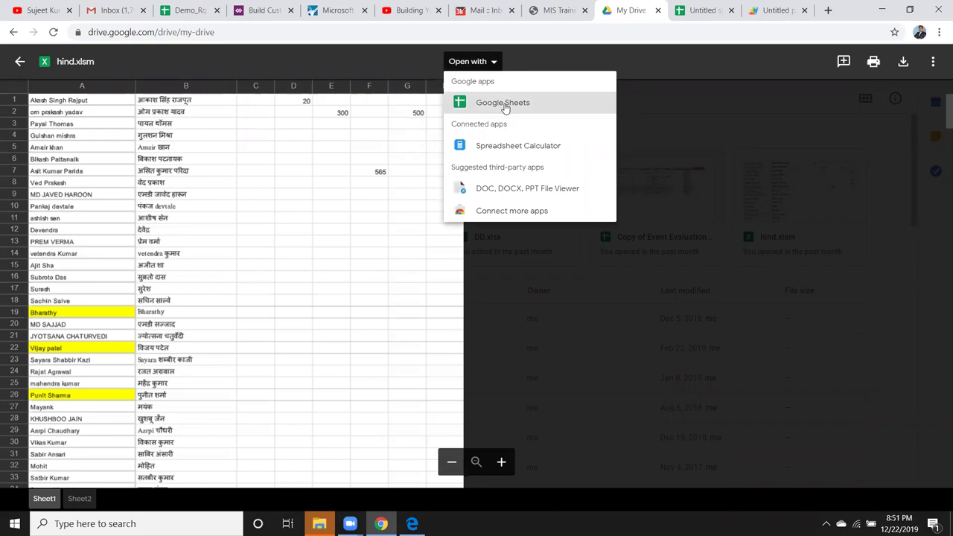
pyautogui.click(504, 108)
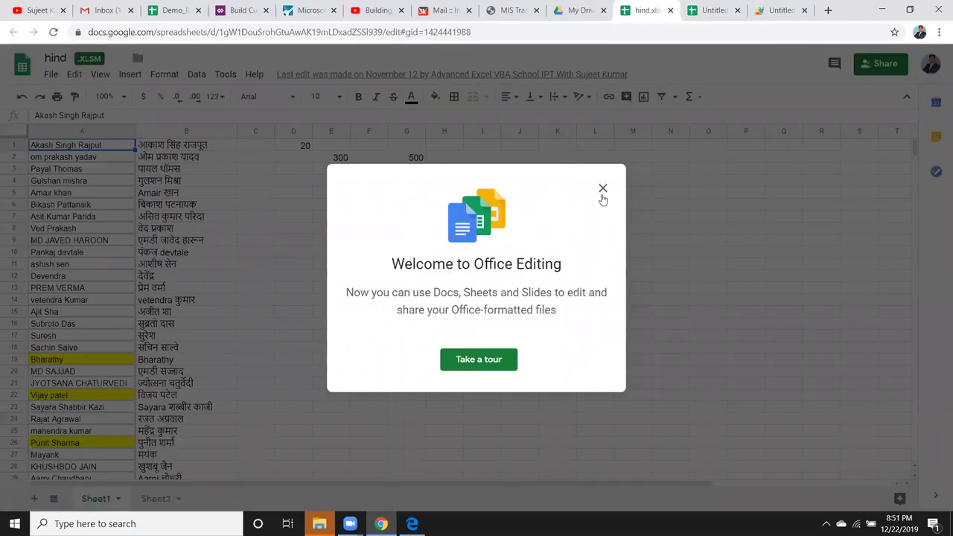
pyautogui.click(602, 188)
pyautogui.click(670, 10)
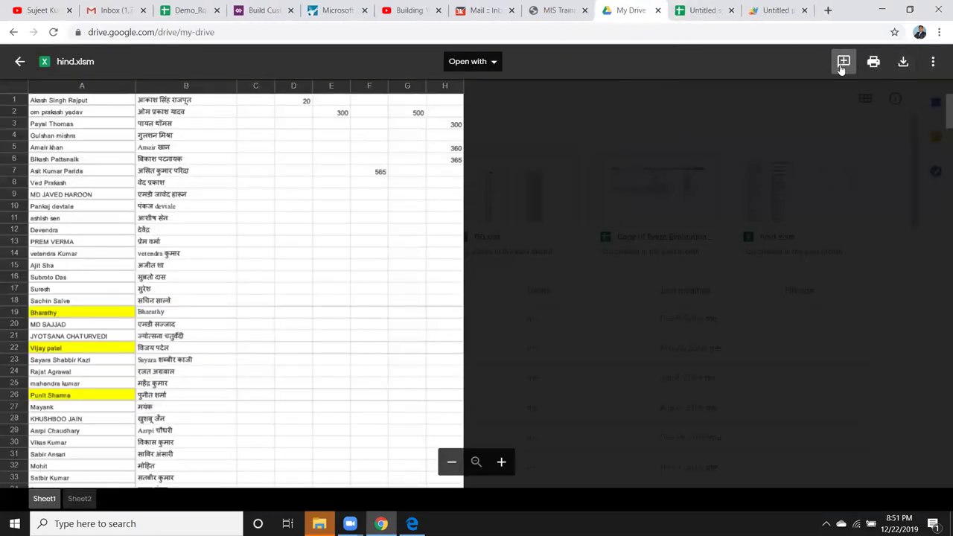
pyautogui.press('Escape')
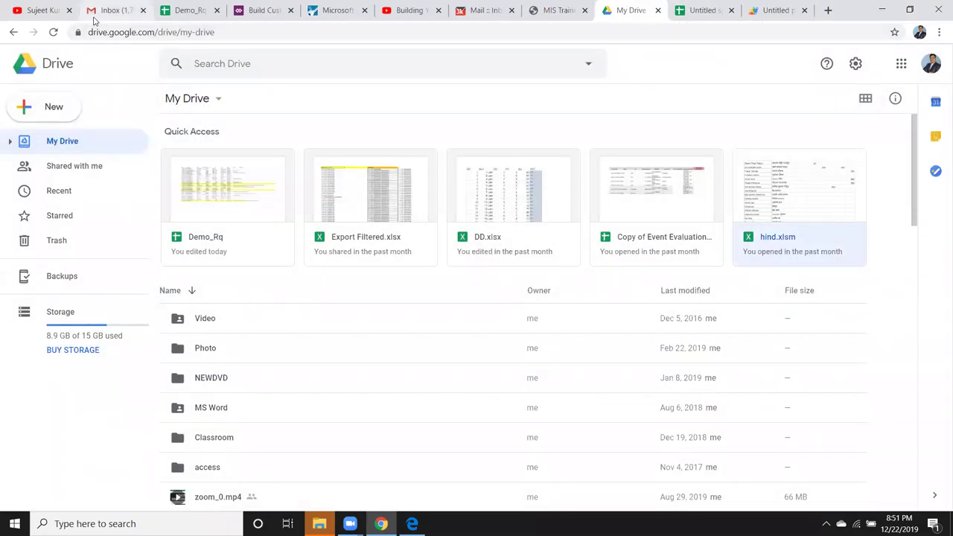
# Step: From the Gmail inbox, open the For Software email's Input Sheet.xlsx attachment with Google Sheets
pyautogui.click(108, 11)
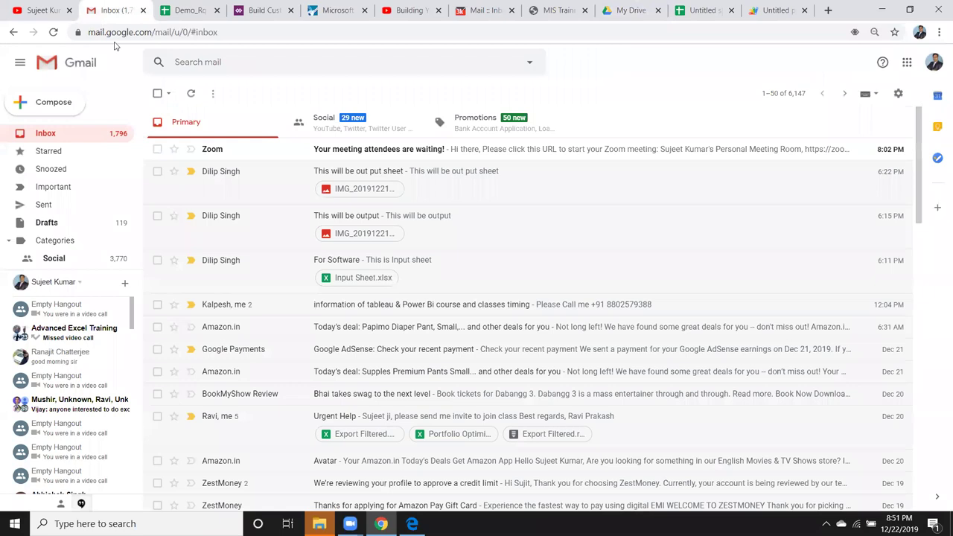
pyautogui.click(417, 281)
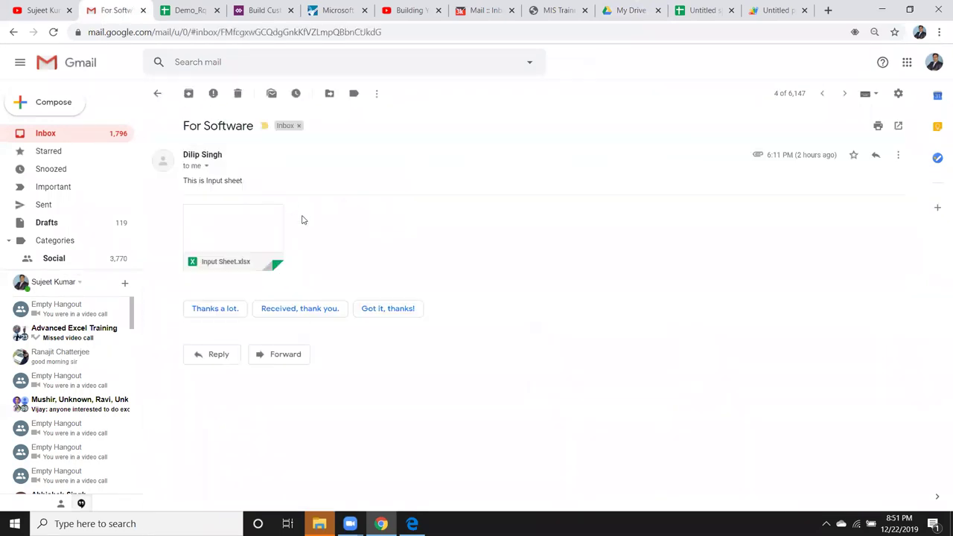
pyautogui.click(239, 224)
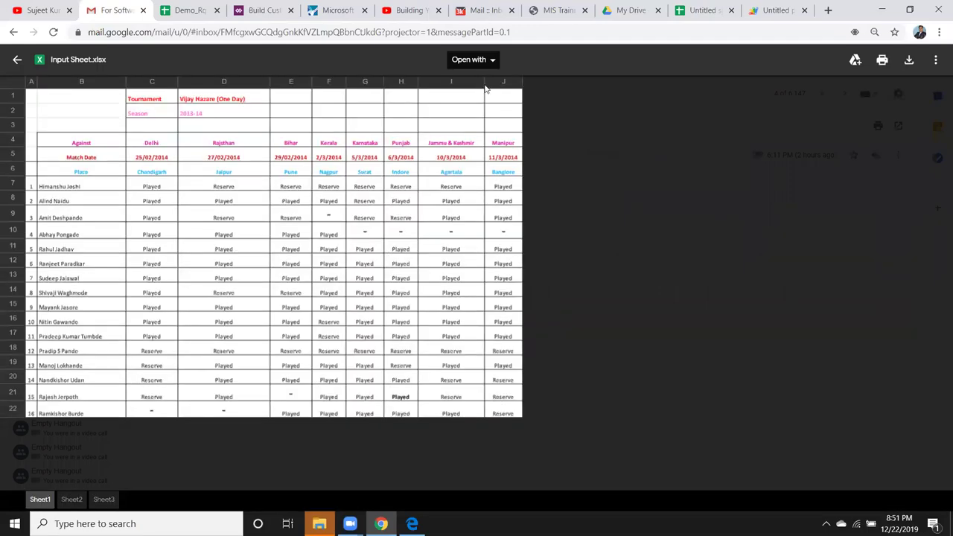
pyautogui.click(493, 62)
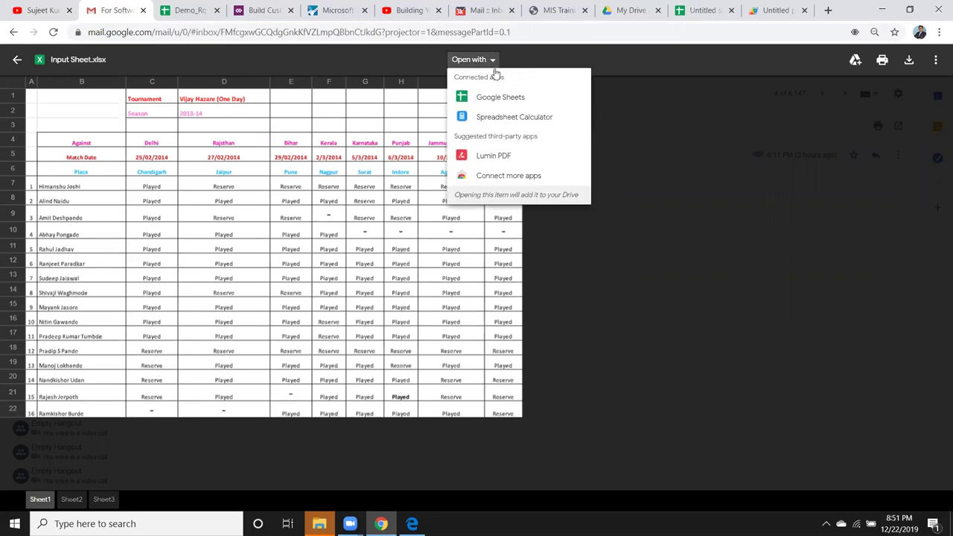
pyautogui.click(511, 108)
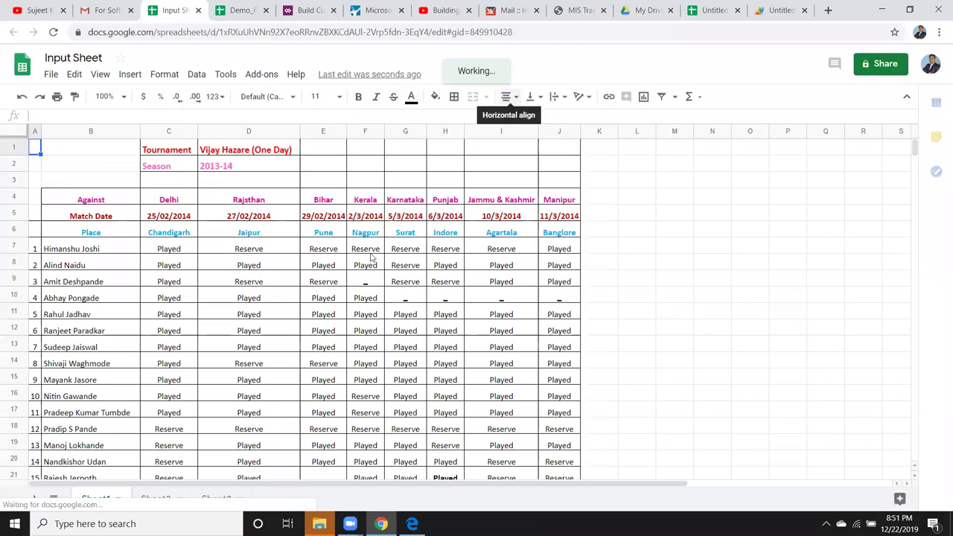
pyautogui.click(378, 298)
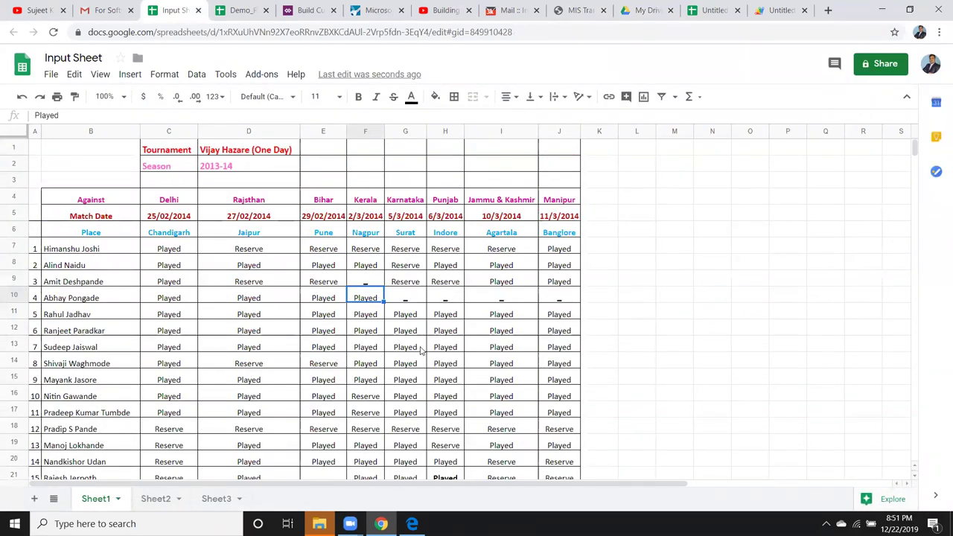
pyautogui.scroll(-3, 418, 392)
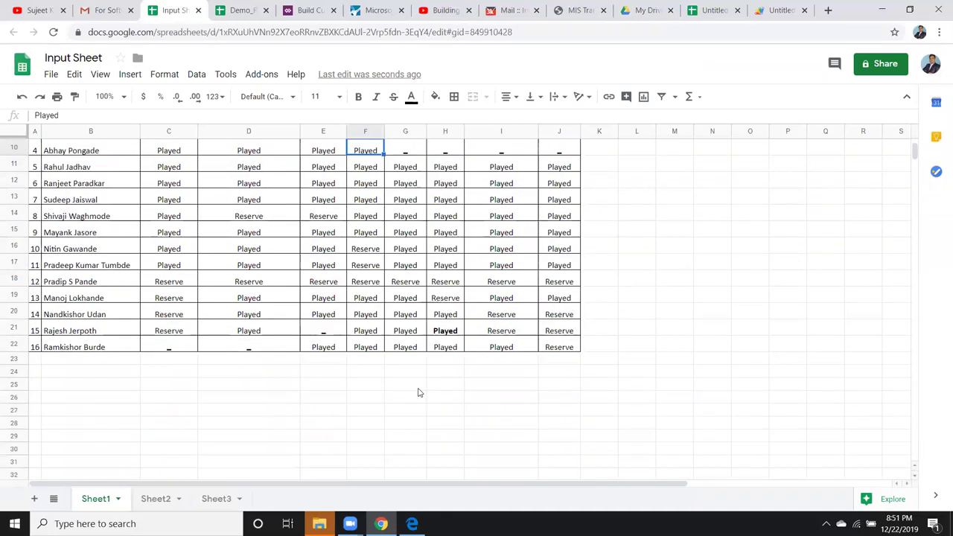
pyautogui.scroll(-15, 294, 409)
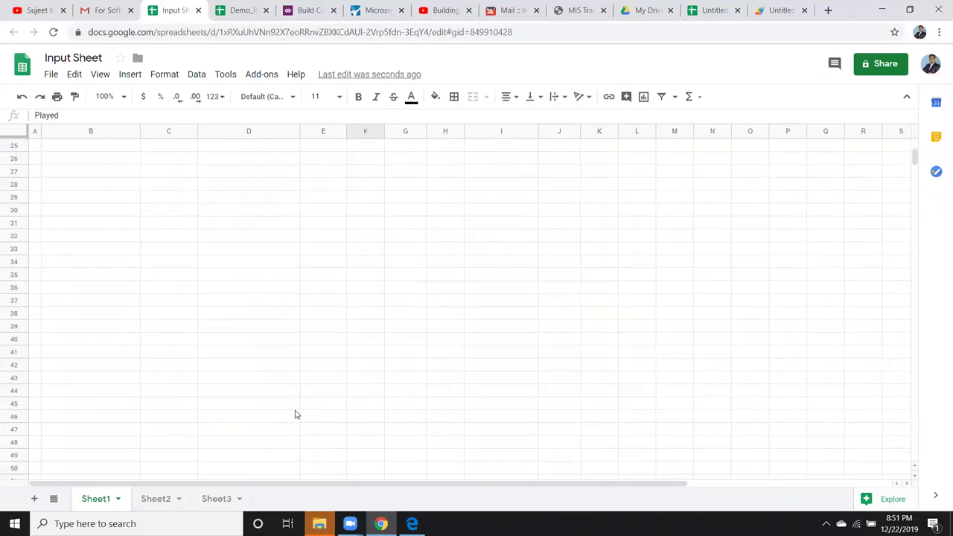
pyautogui.scroll(-10, 304, 406)
pyautogui.scroll(-9, 305, 406)
pyautogui.scroll(5, 313, 394)
pyautogui.scroll(14, 318, 387)
pyautogui.scroll(20, 321, 382)
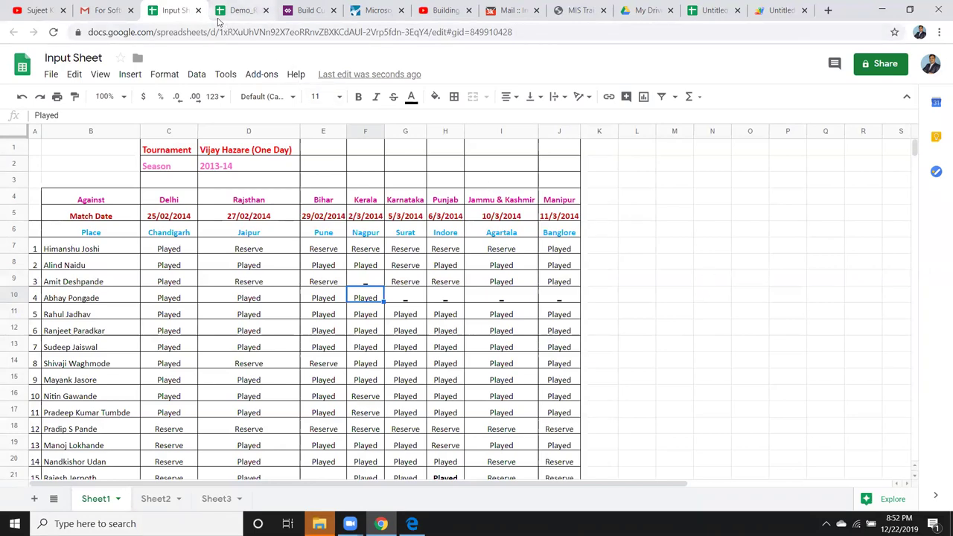
pyautogui.click(87, 143)
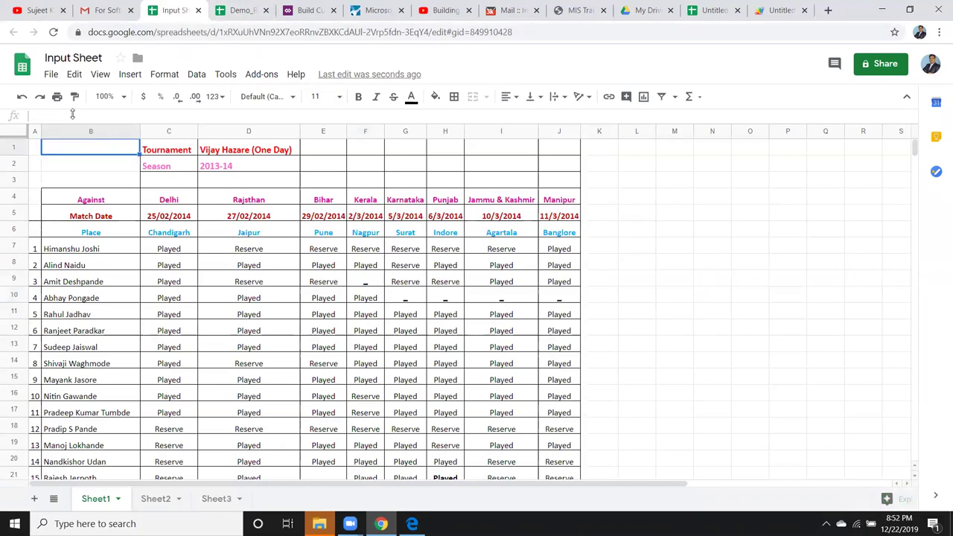
# Step: View Input Sheet's sharing settings and close them without making changes
pyautogui.click(52, 75)
pyautogui.click(774, 234)
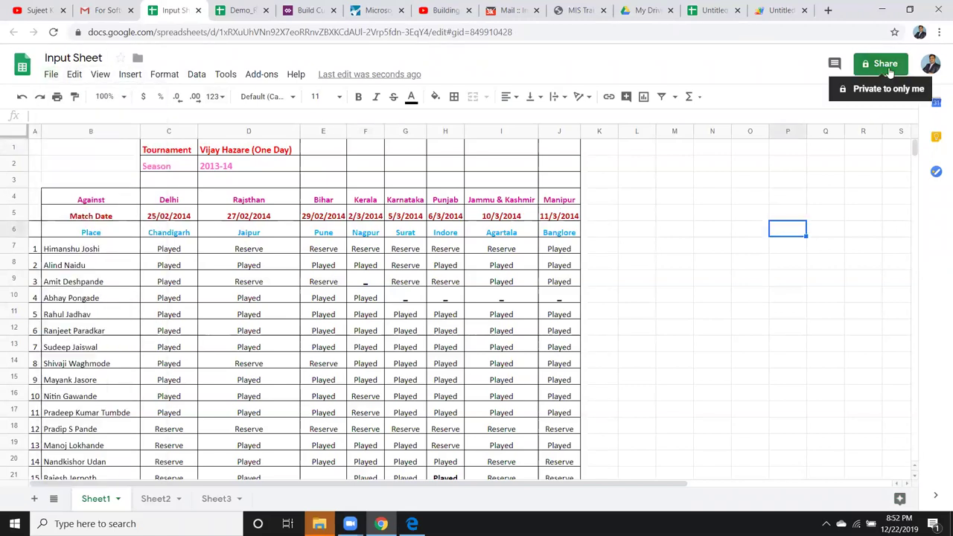
pyautogui.click(886, 65)
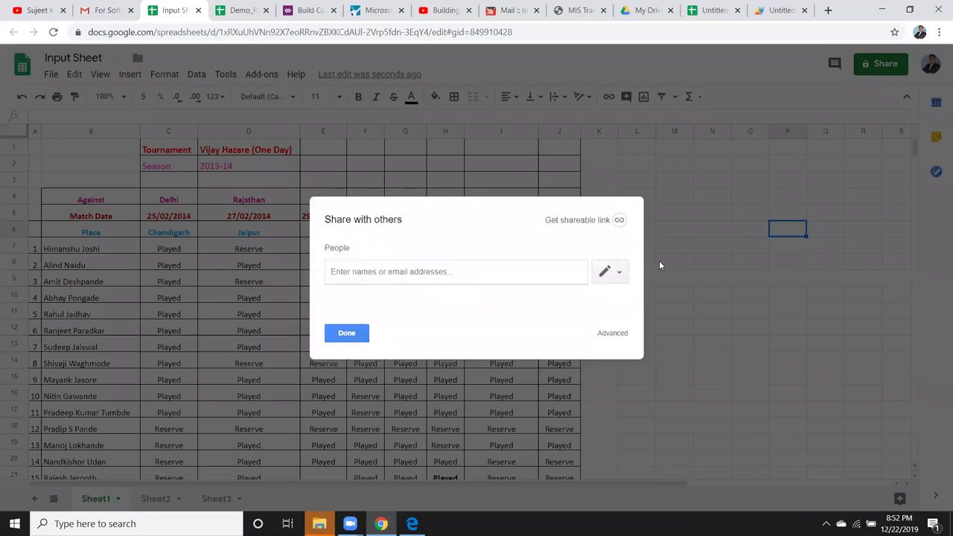
pyautogui.press('Escape')
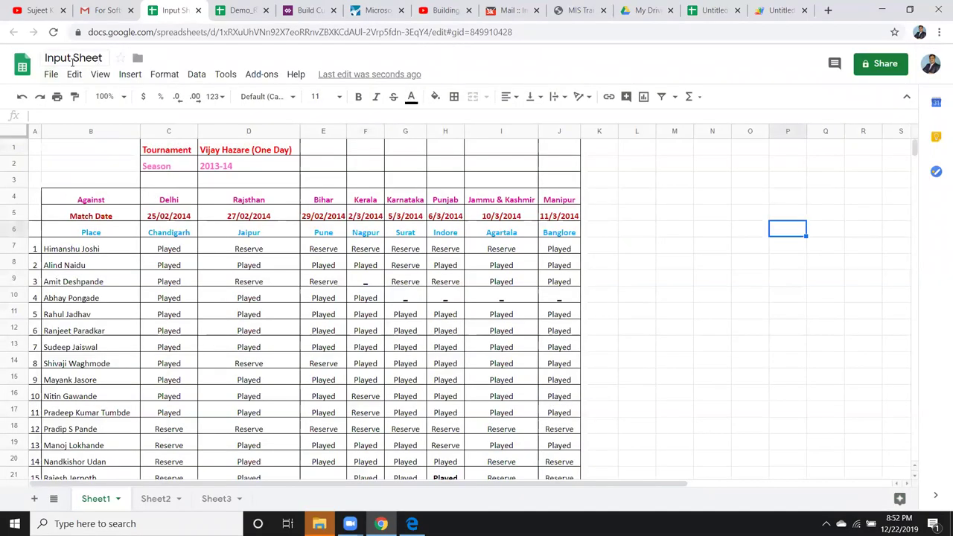
# Step: Preview File > Email as attachment, cancel it without sending, and reopen the File menu
pyautogui.click(53, 75)
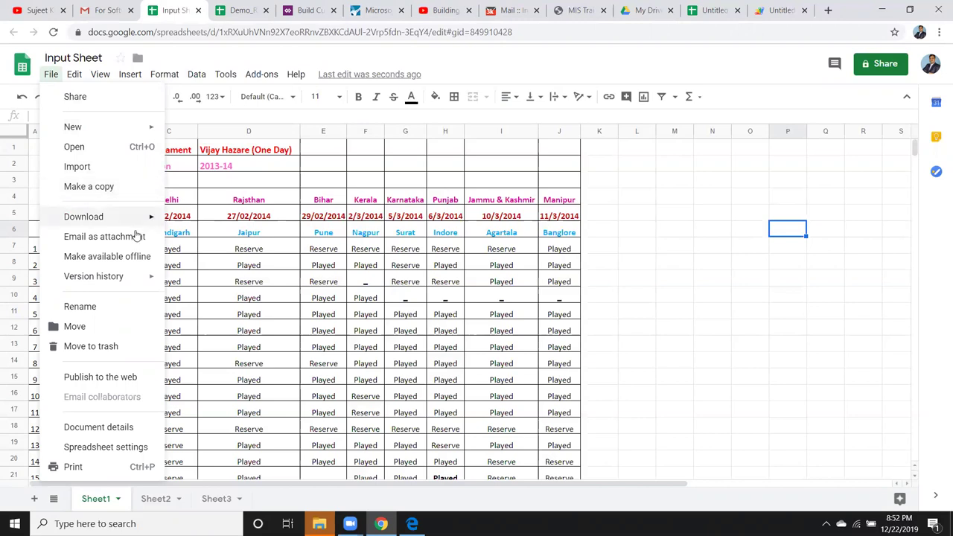
pyautogui.moveTo(140, 223)
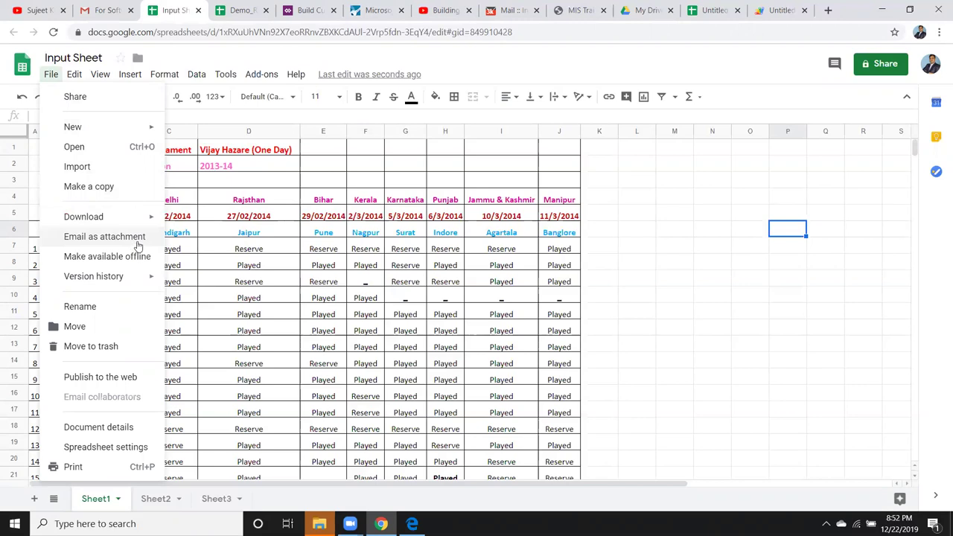
pyautogui.click(136, 239)
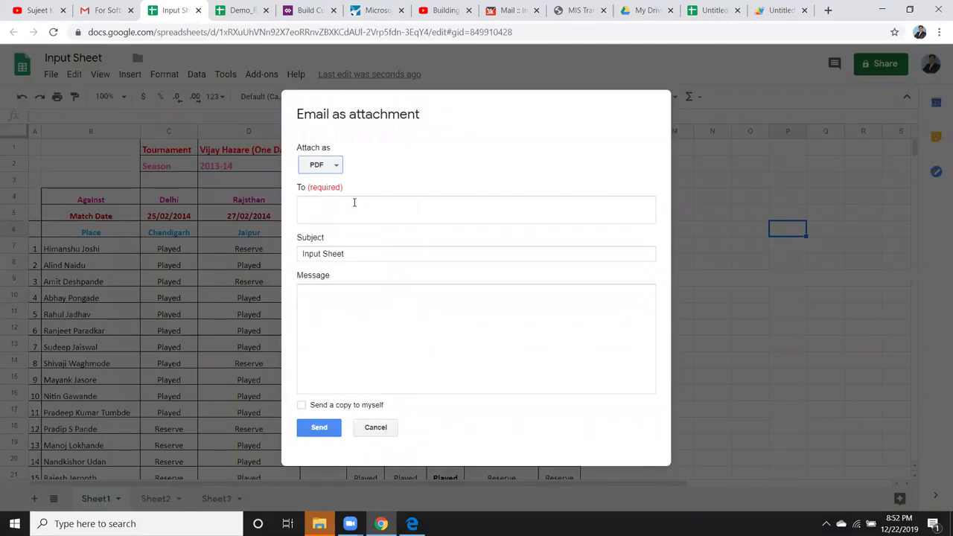
pyautogui.press('Escape')
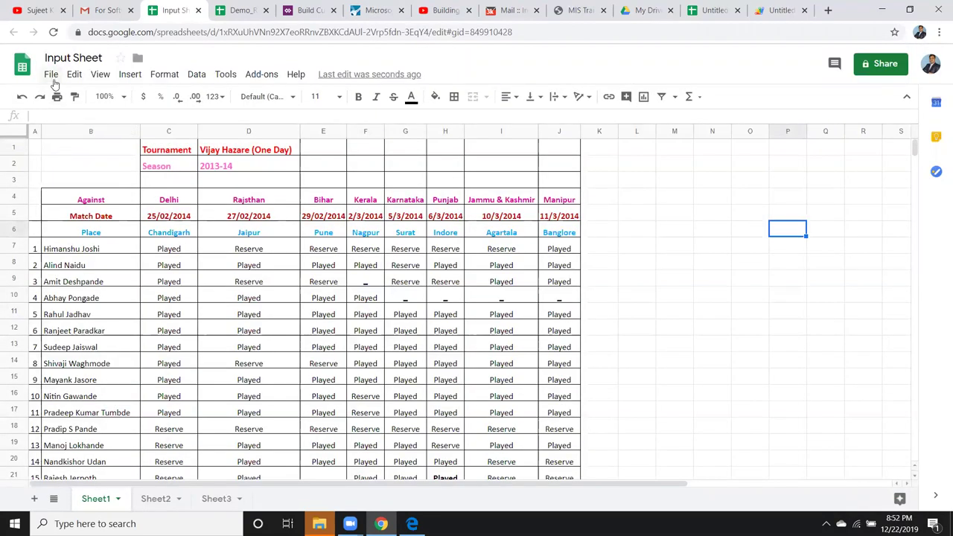
pyautogui.click(52, 77)
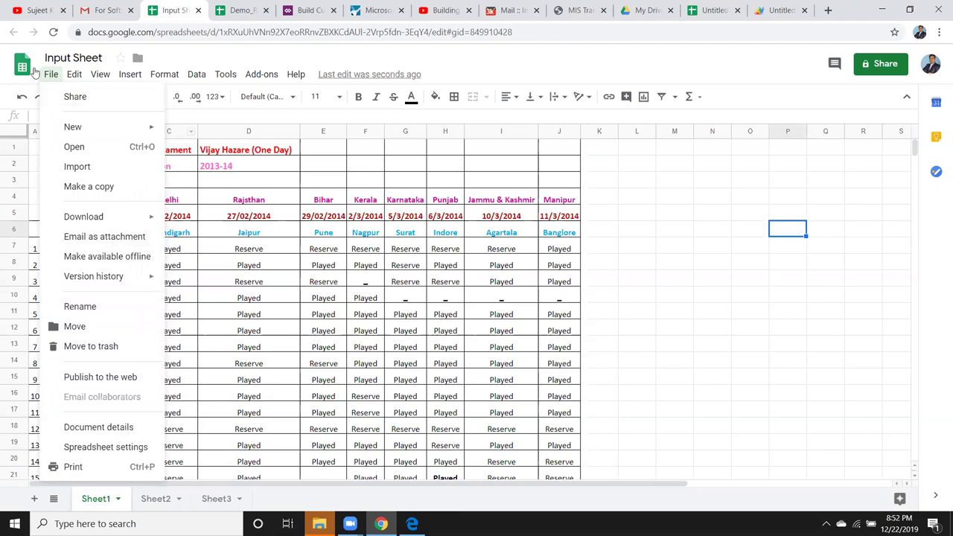
pyautogui.moveTo(175, 74)
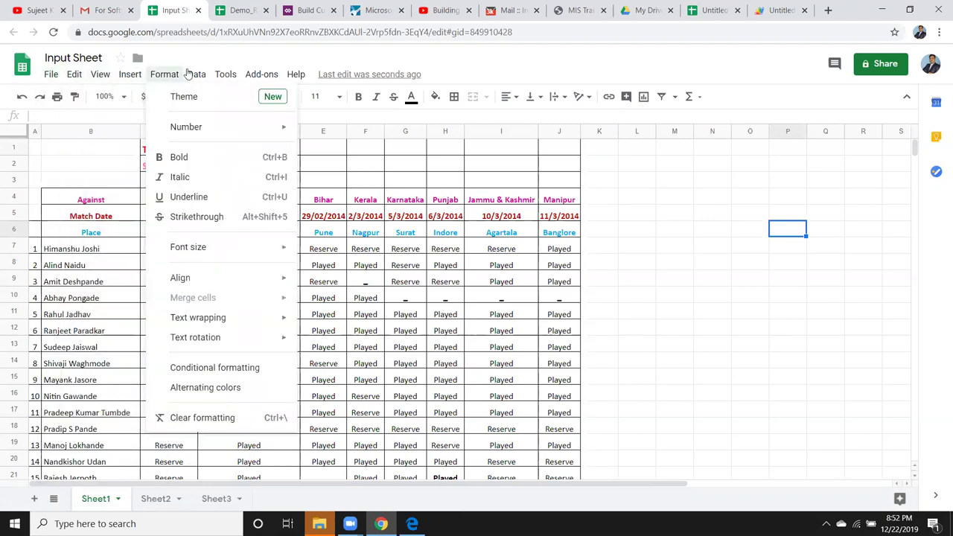
pyautogui.click(707, 185)
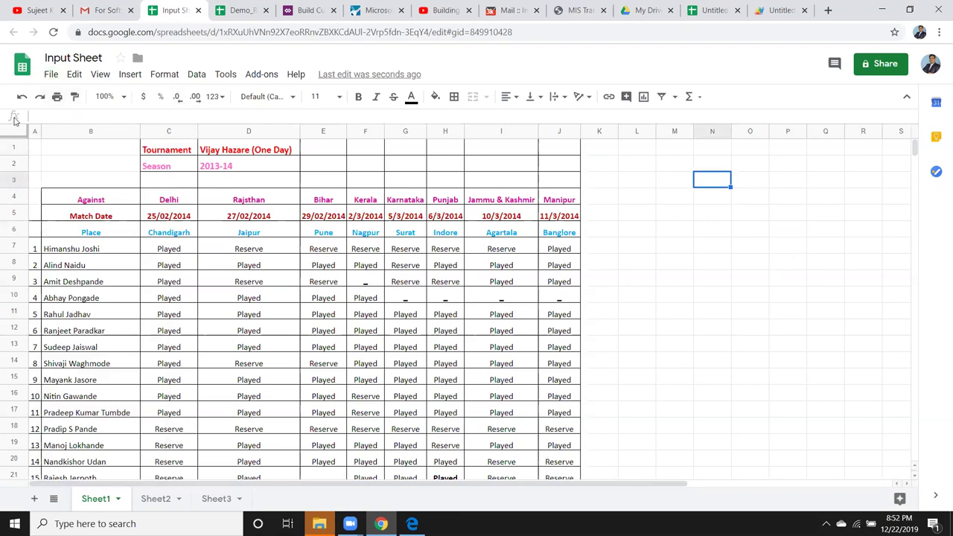
pyautogui.click(651, 218)
pyautogui.click(704, 156)
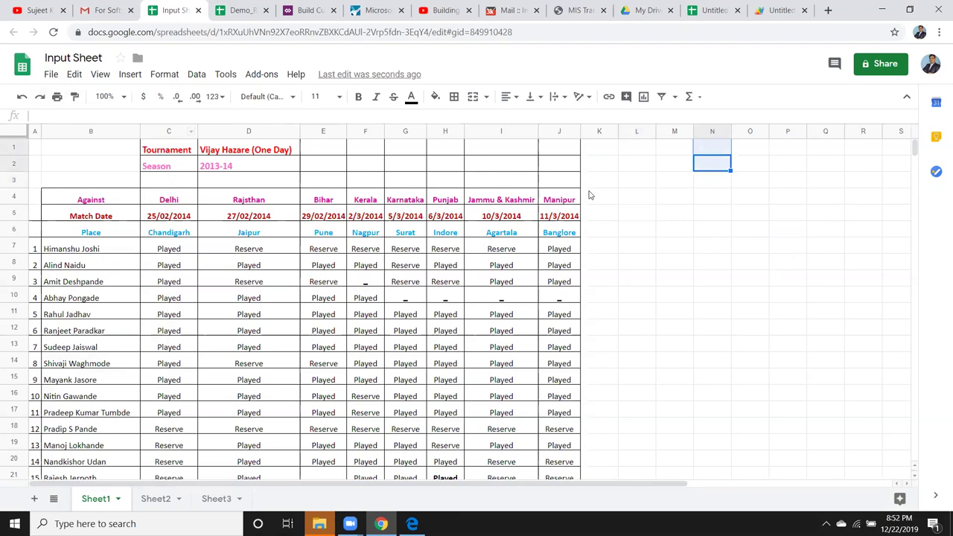
pyautogui.hotkey('shift', 'Down')
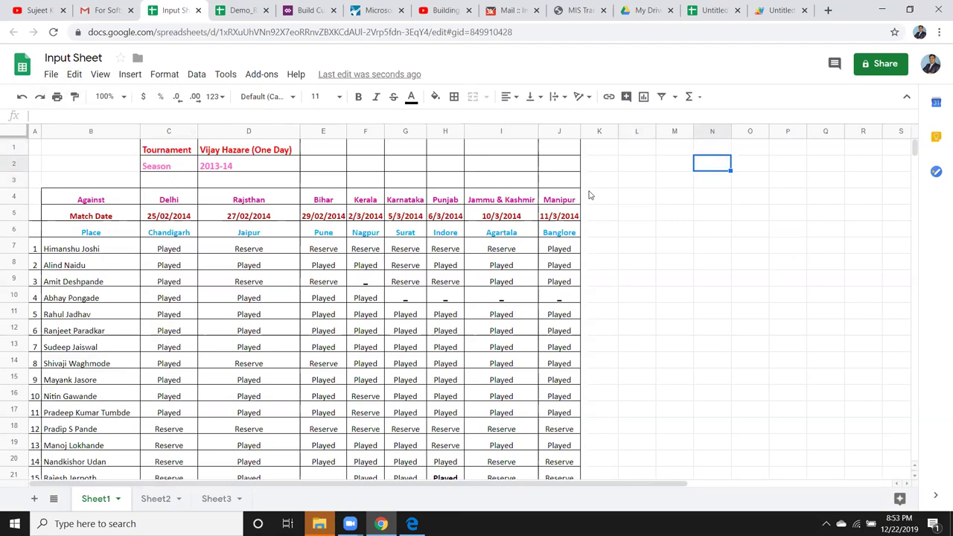
pyautogui.click(648, 181)
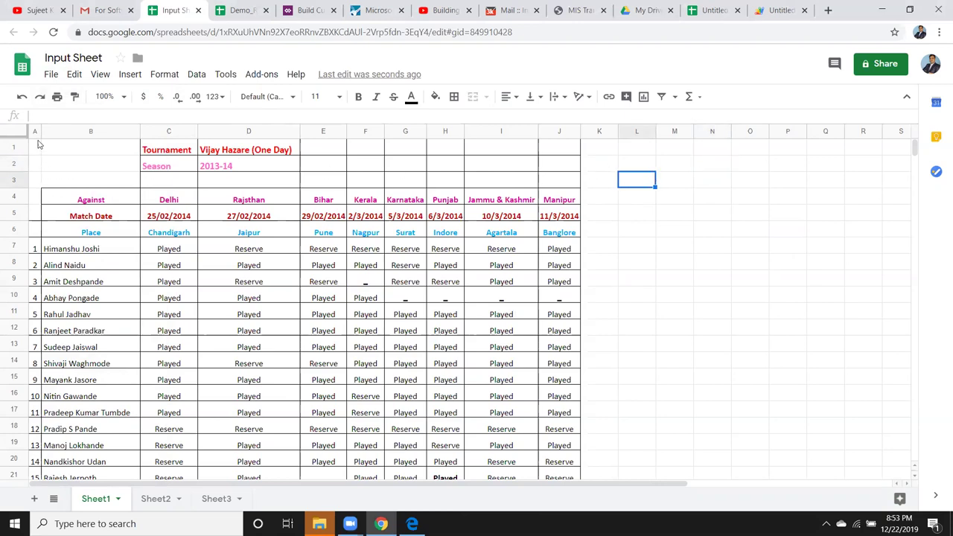
pyautogui.write('=')
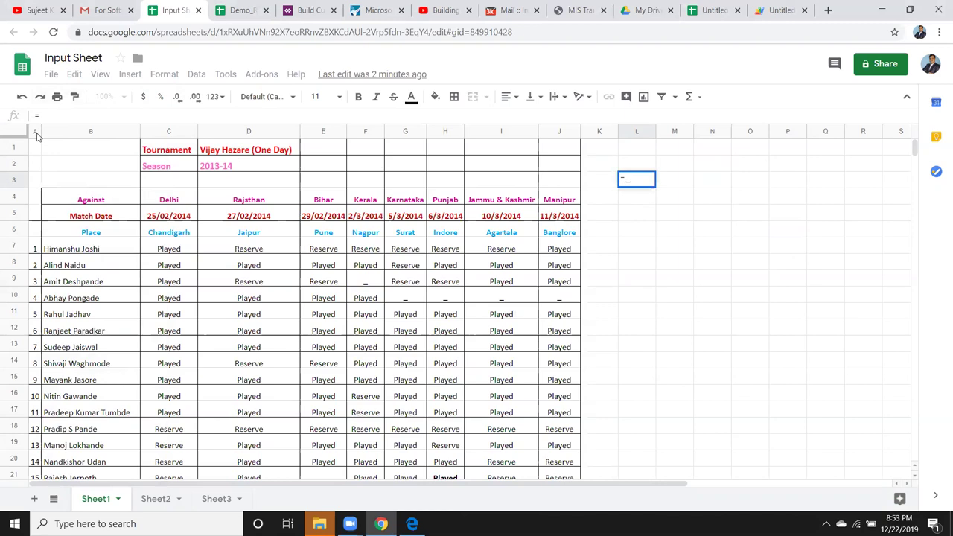
pyautogui.write('fg')
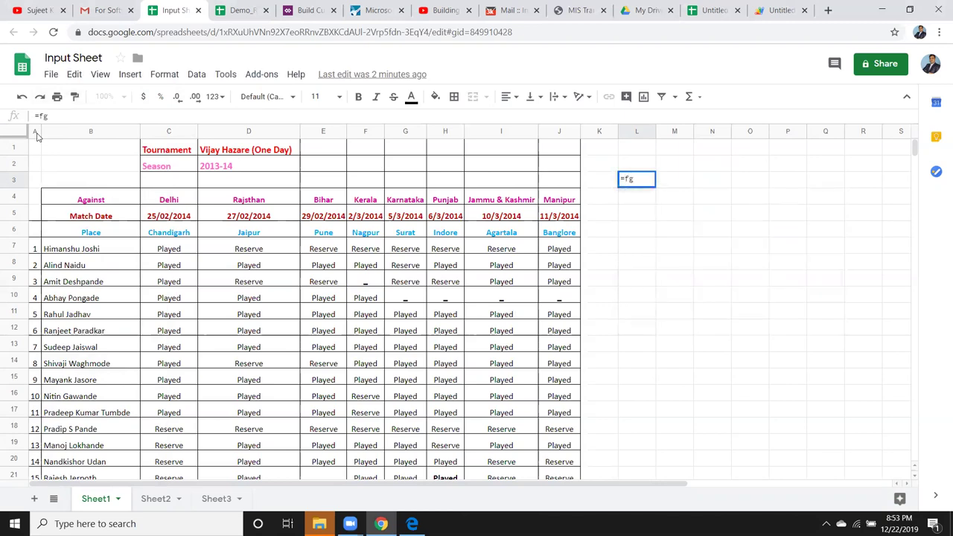
pyautogui.press('BackSpace')
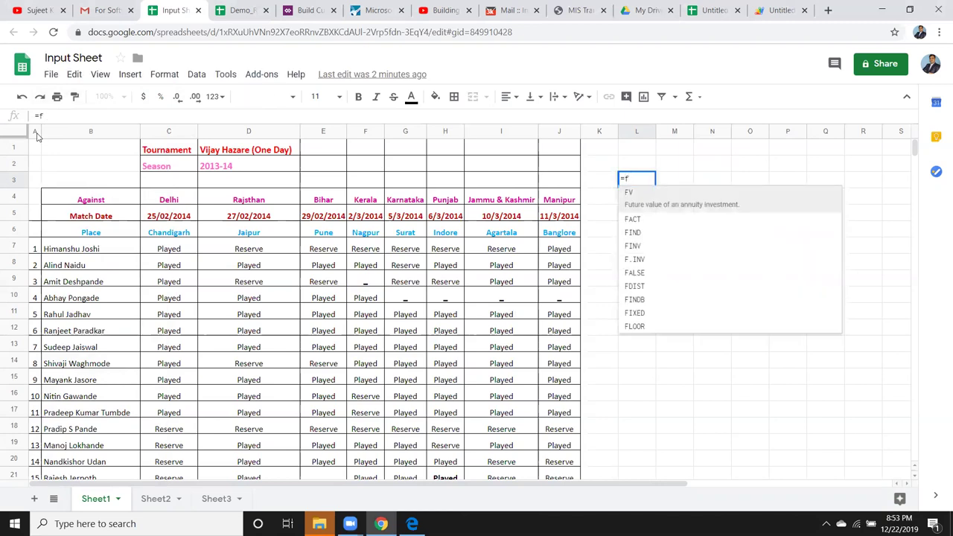
pyautogui.press('Escape')
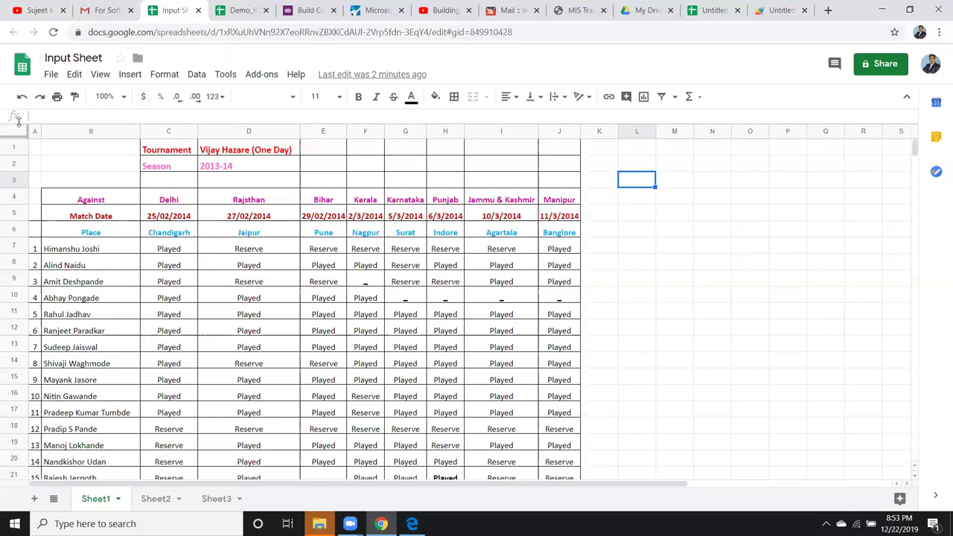
# Step: Browse the Insert > Function categories, then close the menu without inserting anything
pyautogui.click(673, 179)
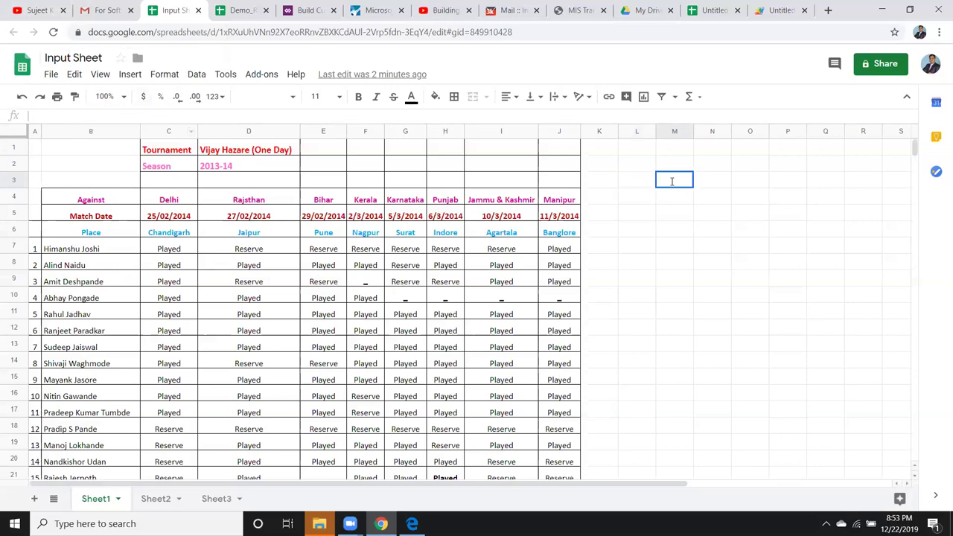
pyautogui.click(652, 195)
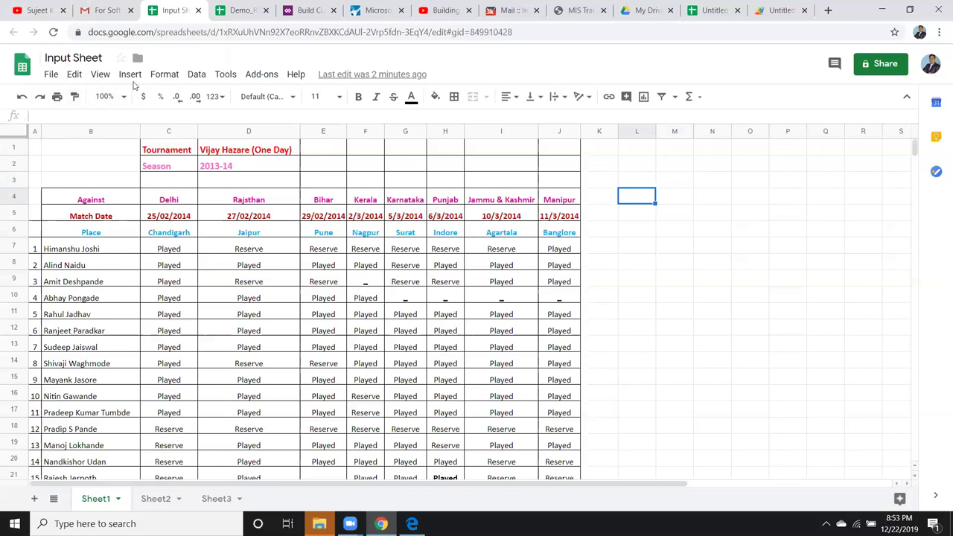
pyautogui.click(129, 75)
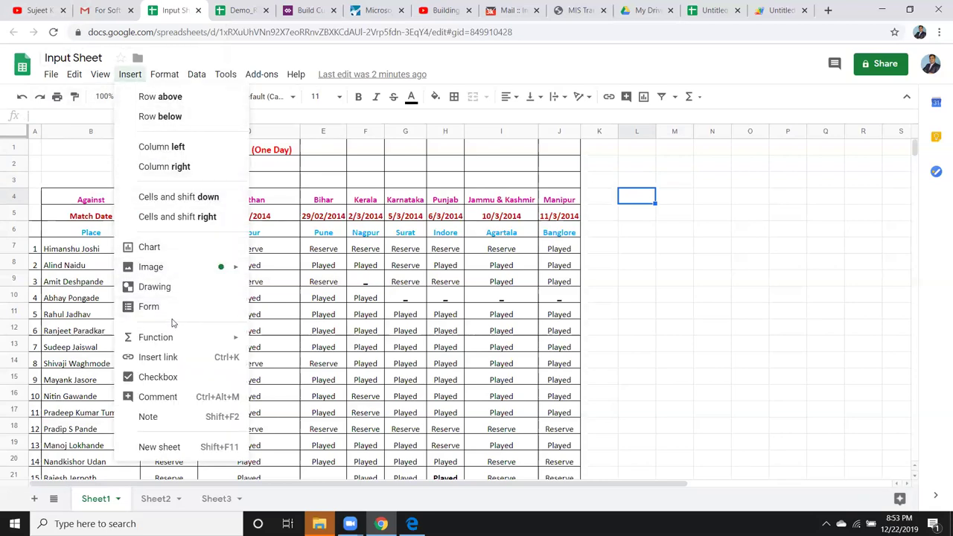
pyautogui.moveTo(179, 340)
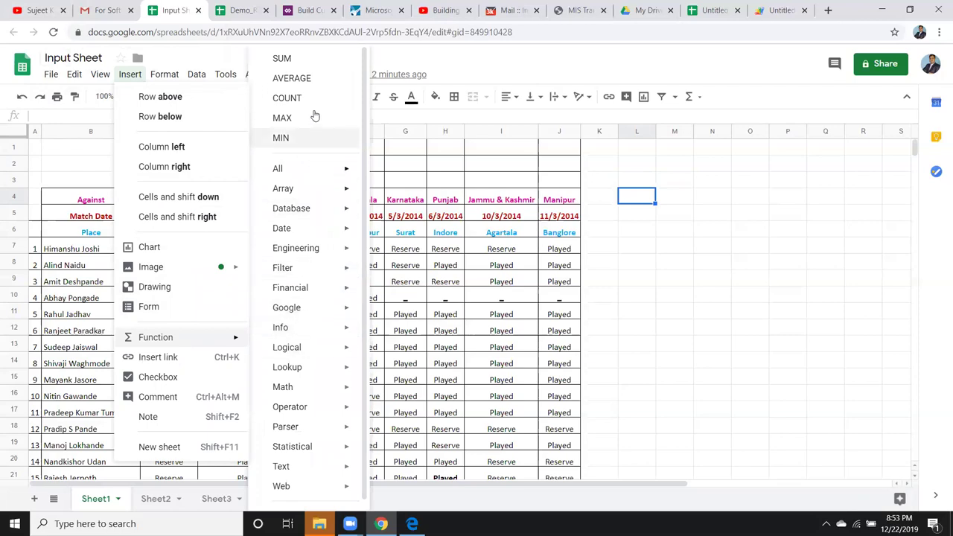
pyautogui.scroll(-1, 334, 139)
pyautogui.moveTo(335, 162)
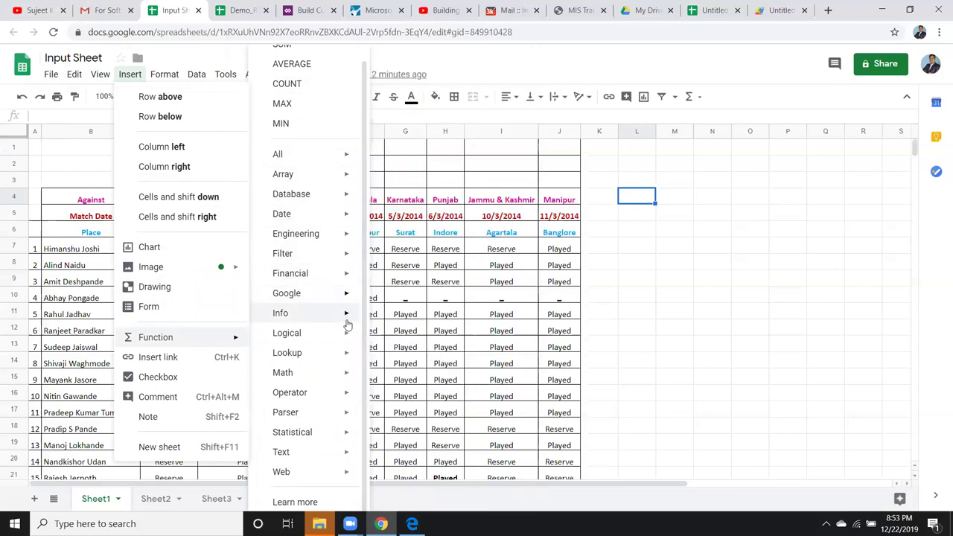
pyautogui.click(756, 186)
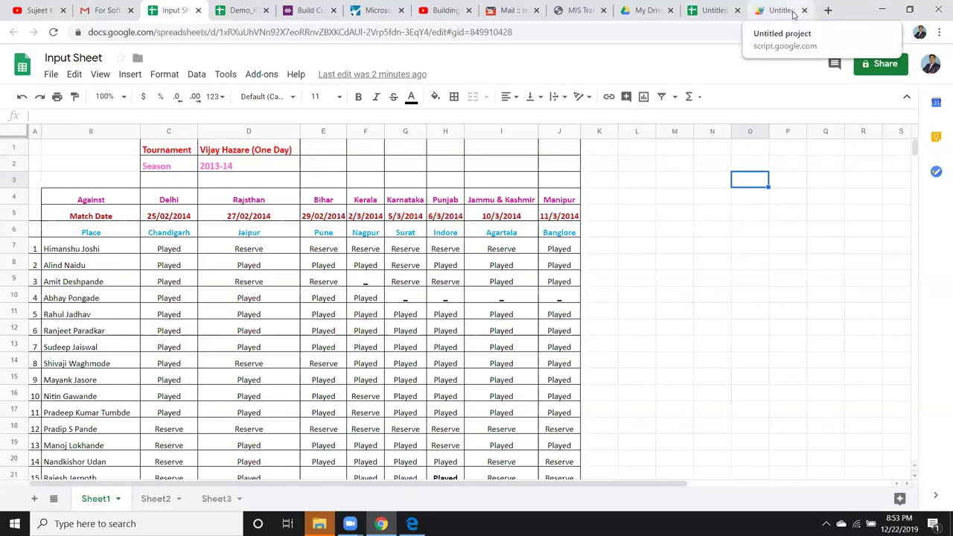
# Step: Close the Untitled project script tab, then switch to the blank Untitled spreadsheet and close it
pyautogui.click(804, 10)
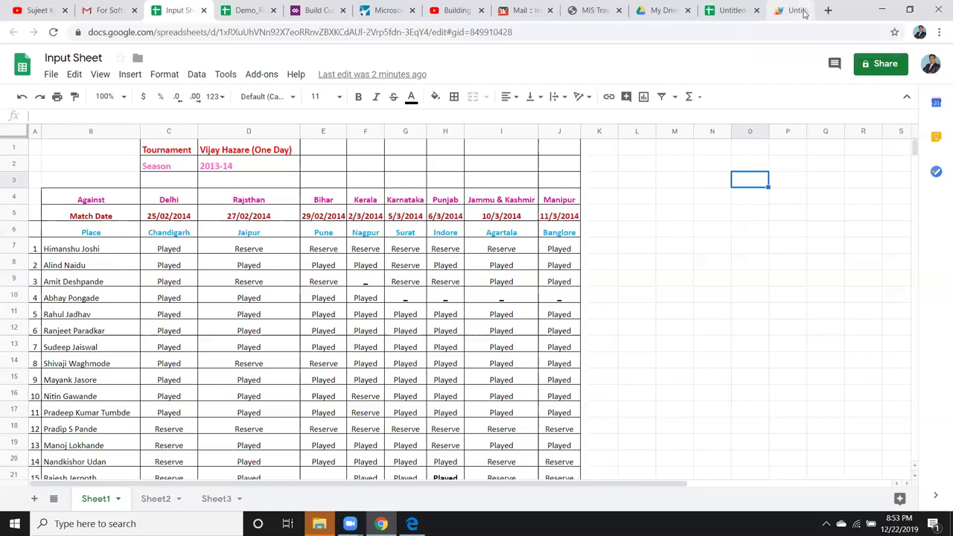
pyautogui.click(778, 13)
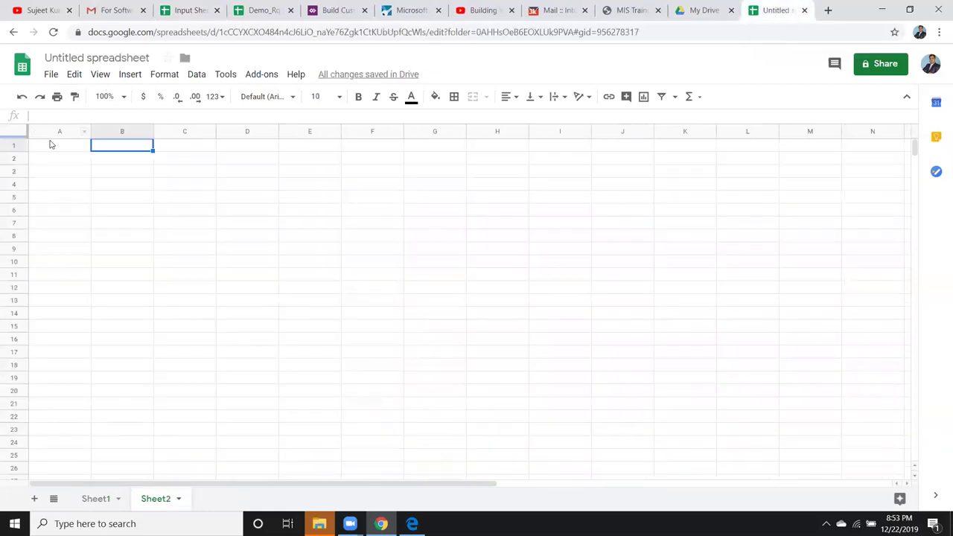
pyautogui.click(160, 149)
pyautogui.click(235, 172)
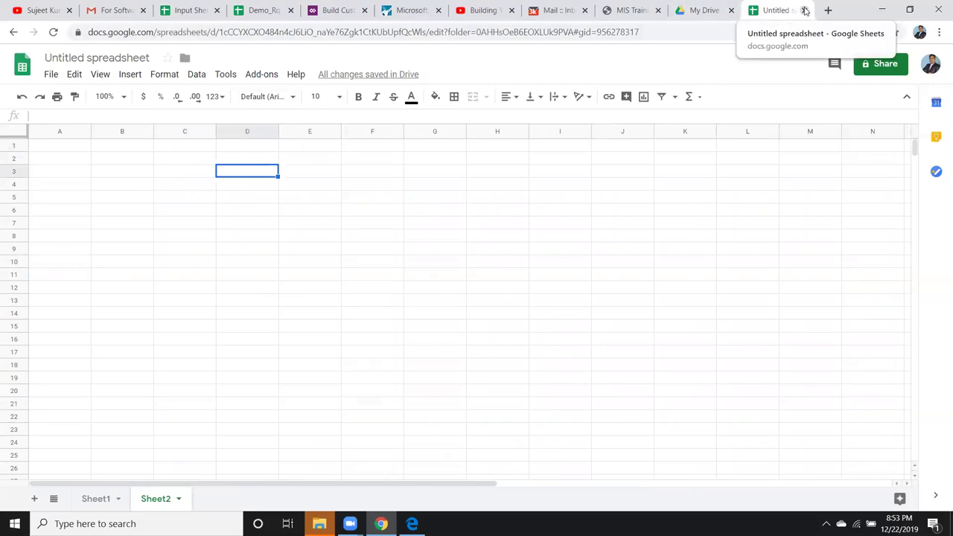
pyautogui.click(804, 10)
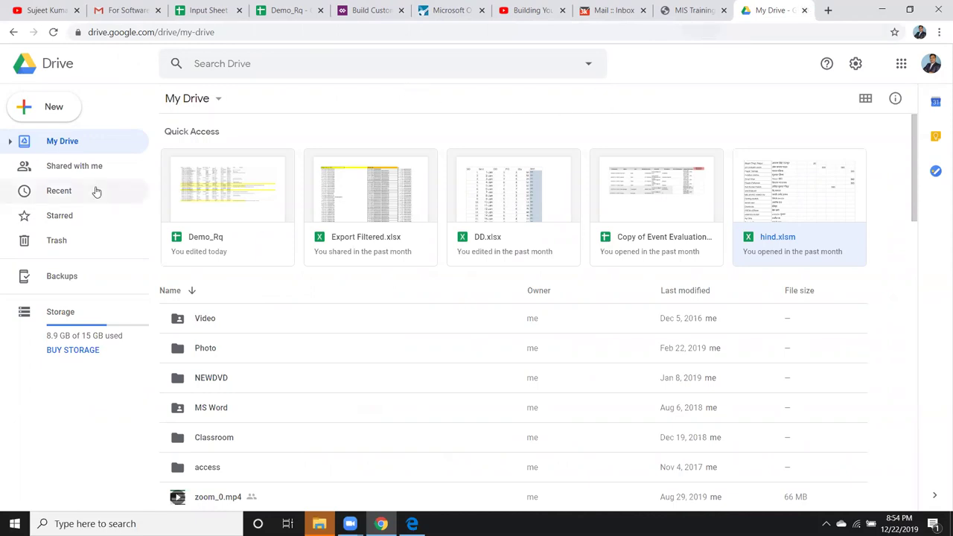
pyautogui.click(43, 116)
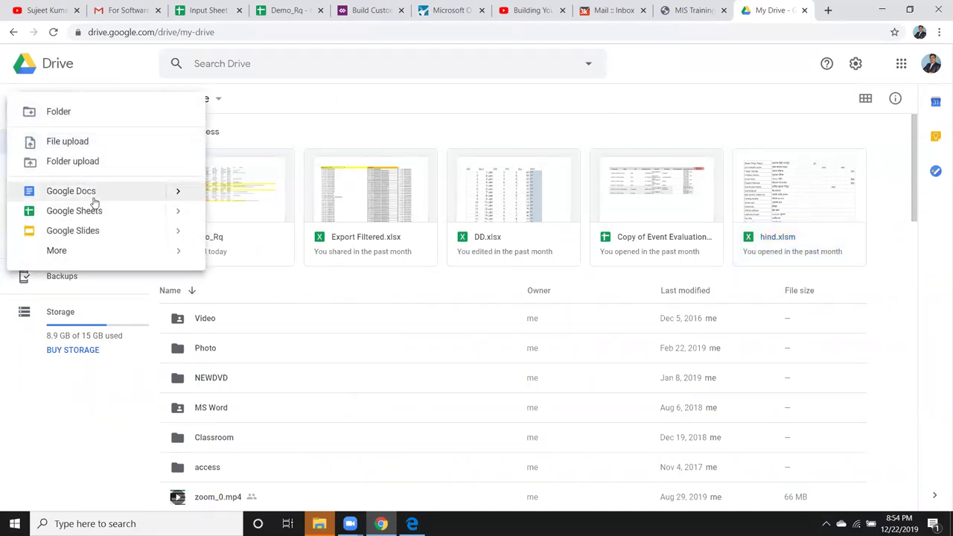
pyautogui.moveTo(181, 197)
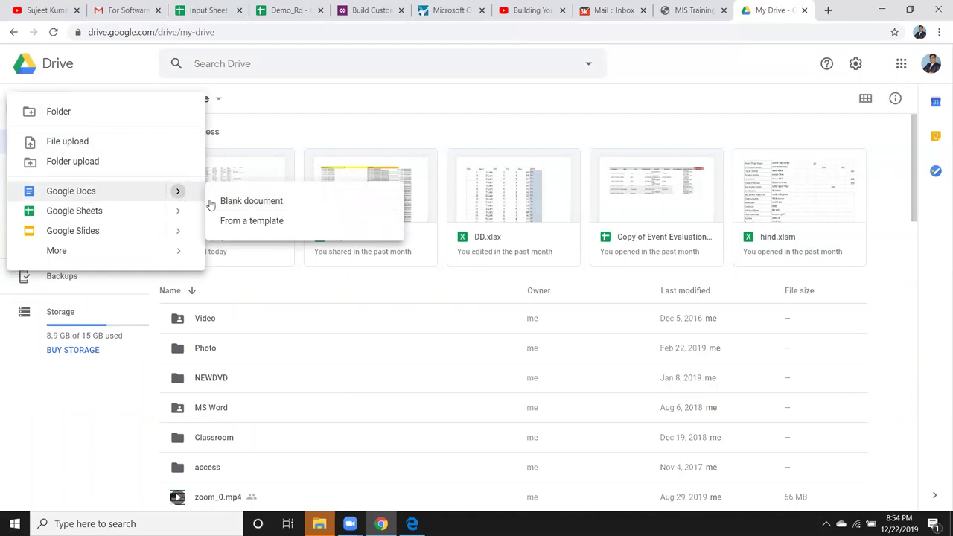
pyautogui.click(242, 225)
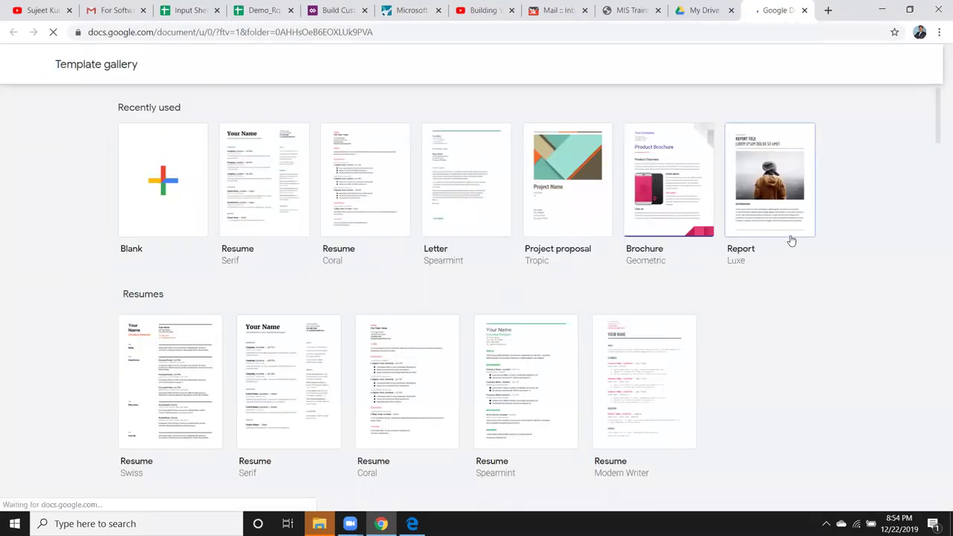
pyautogui.scroll(-4, 789, 242)
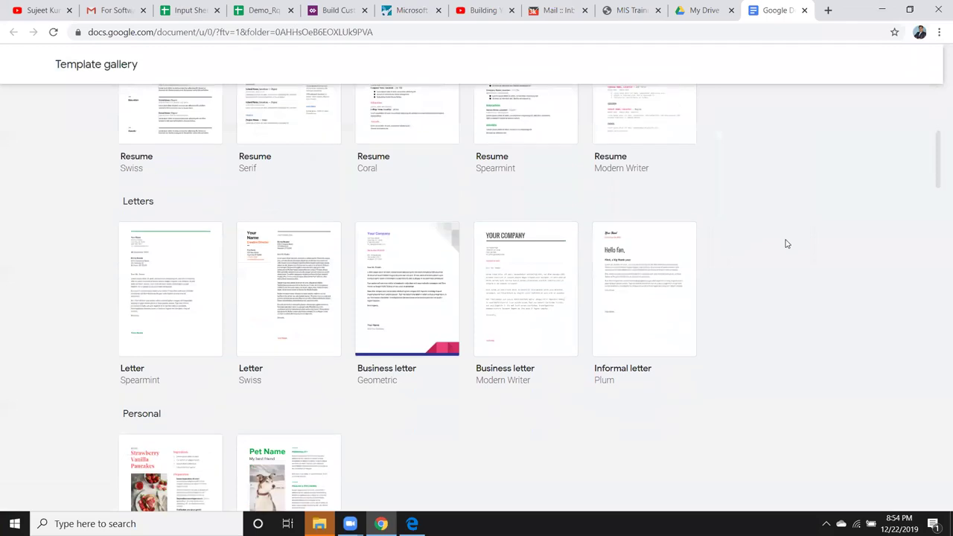
pyautogui.scroll(-1, 786, 244)
pyautogui.scroll(-4, 786, 244)
pyautogui.scroll(-1, 786, 244)
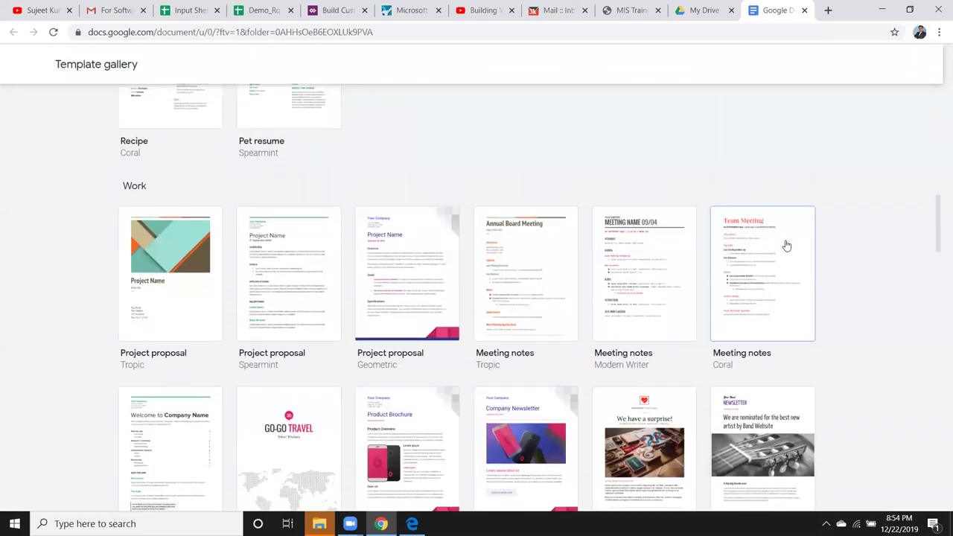
pyautogui.scroll(-2, 786, 244)
pyautogui.scroll(-2, 786, 244)
pyautogui.scroll(3, 785, 245)
pyautogui.scroll(6, 785, 244)
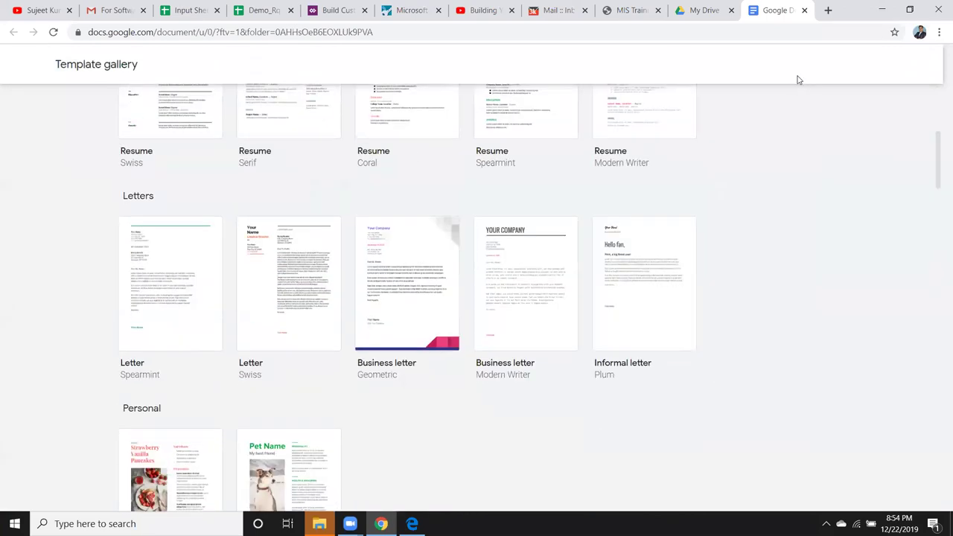
pyautogui.click(804, 10)
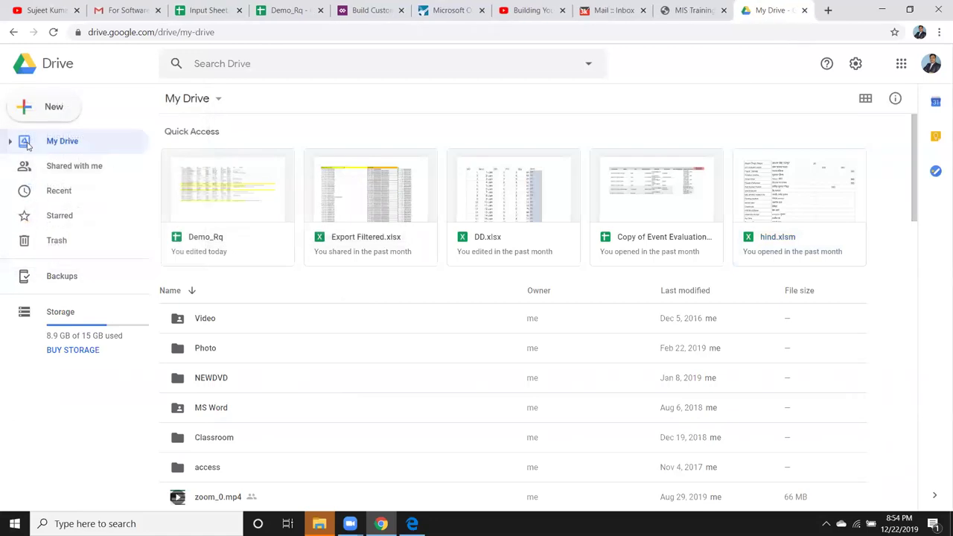
# Step: Choose New > Google Sheets > From a template and scroll through the To-do list, Annual budget and Invoice templates
pyautogui.click(22, 112)
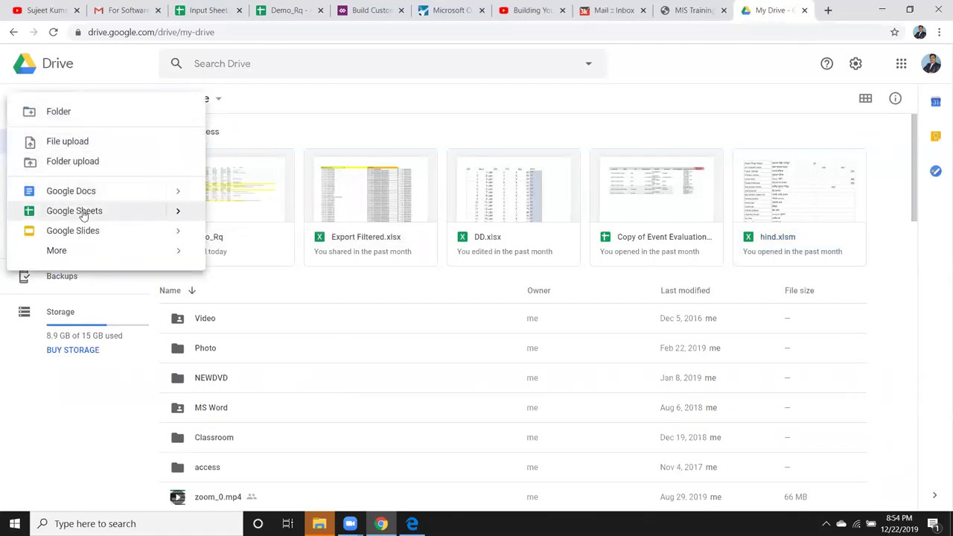
pyautogui.moveTo(177, 211)
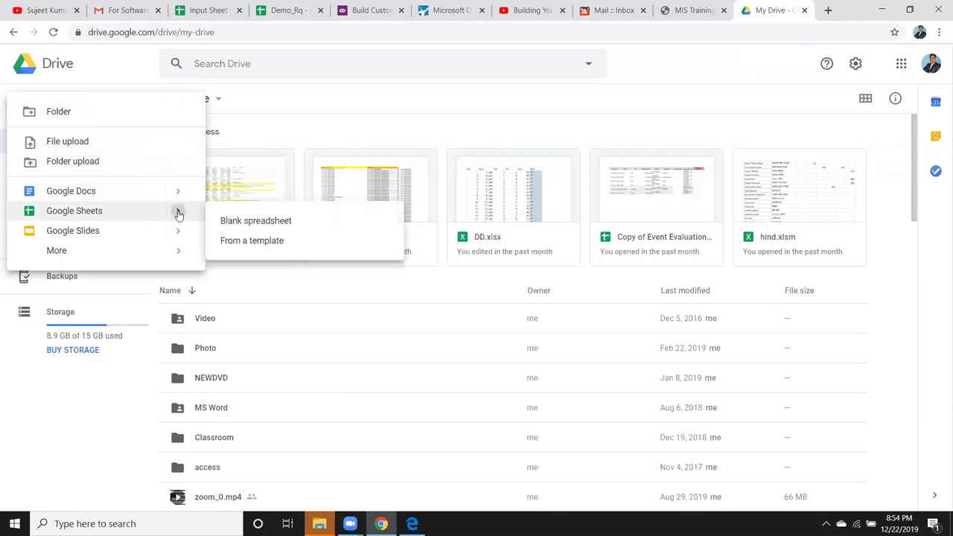
pyautogui.click(262, 242)
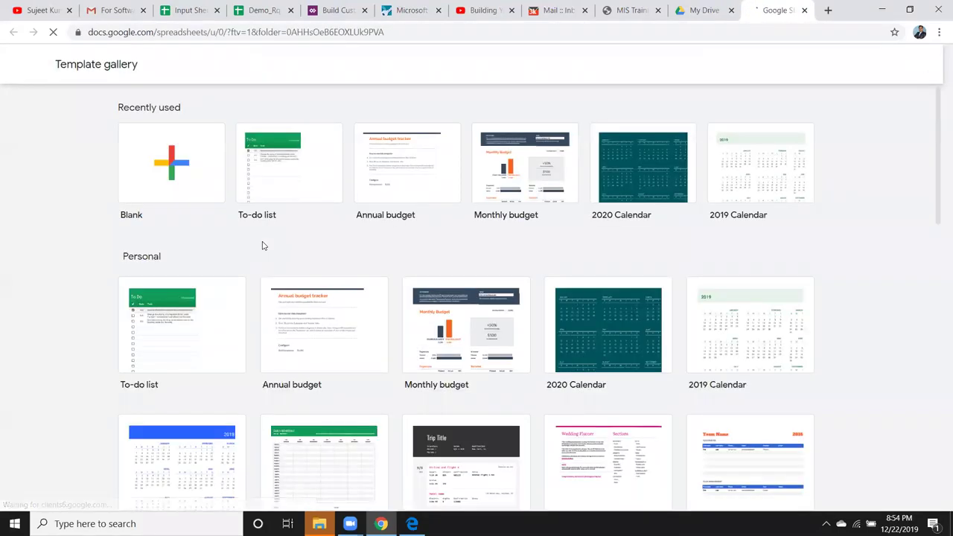
pyautogui.scroll(-7, 259, 244)
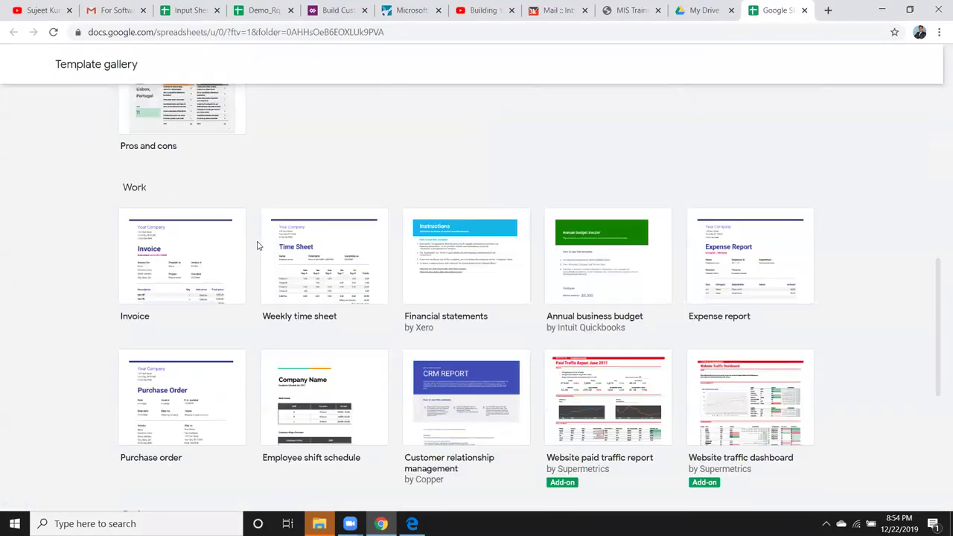
pyautogui.scroll(-4, 259, 243)
pyautogui.scroll(5, 259, 252)
pyautogui.scroll(4, 258, 250)
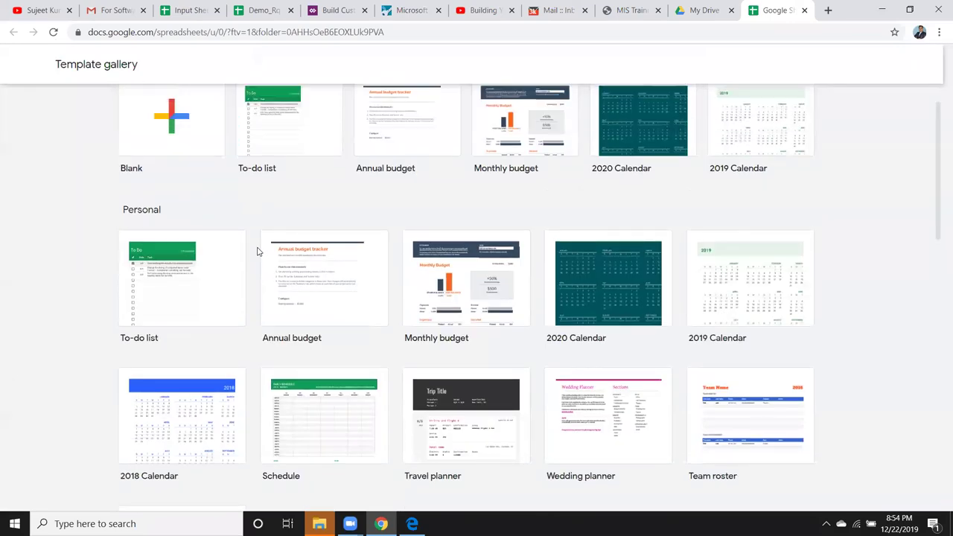
pyautogui.scroll(1, 258, 248)
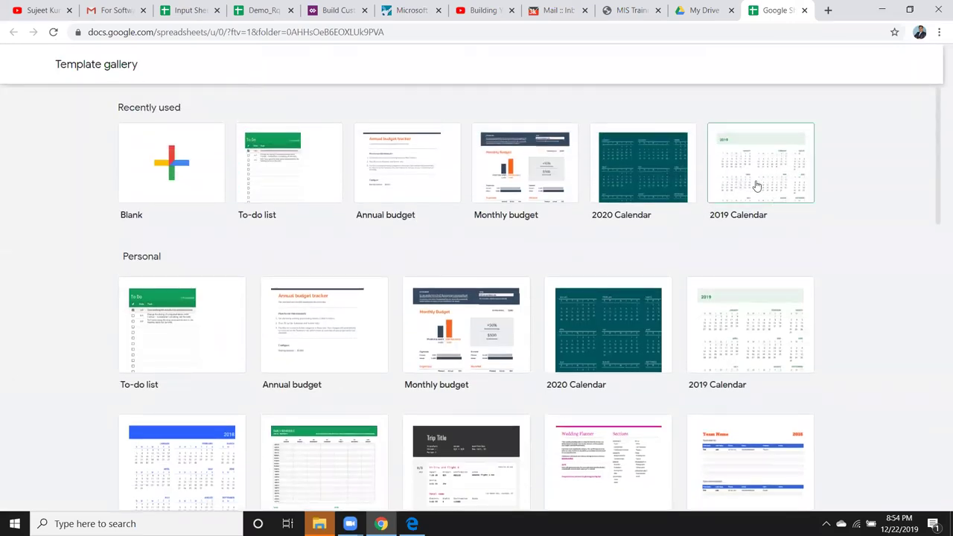
# Step: Create a spreadsheet from the 2020 Calendar template and scroll through its months
pyautogui.click(603, 337)
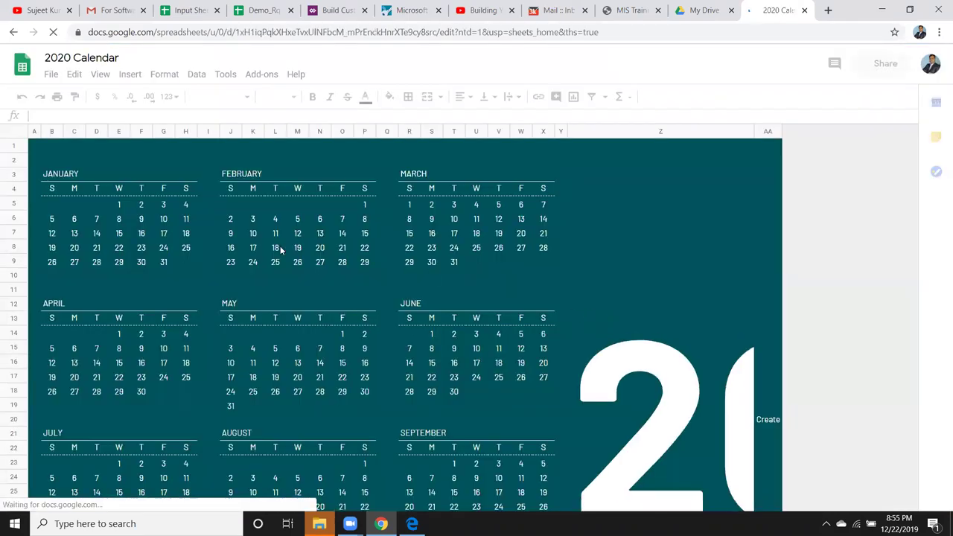
pyautogui.click(213, 262)
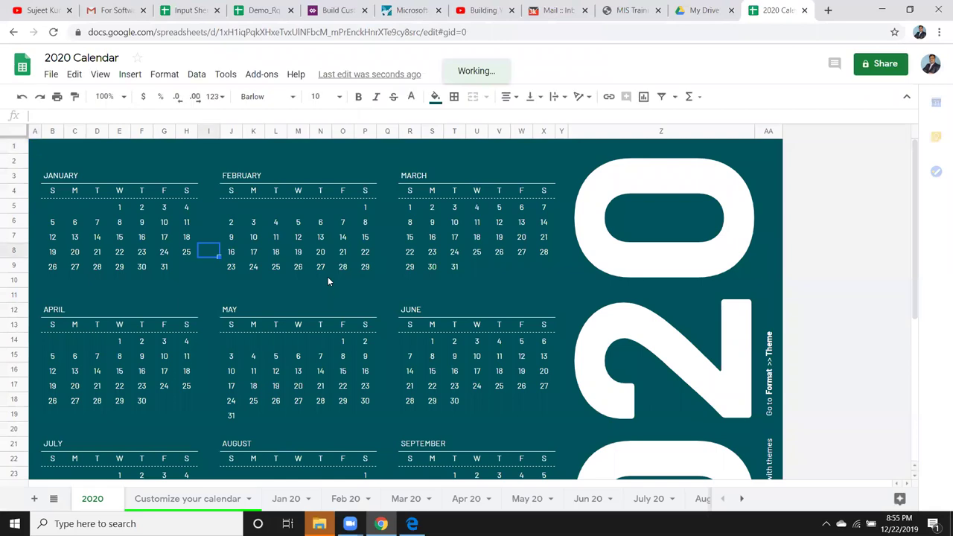
pyautogui.scroll(-5, 328, 279)
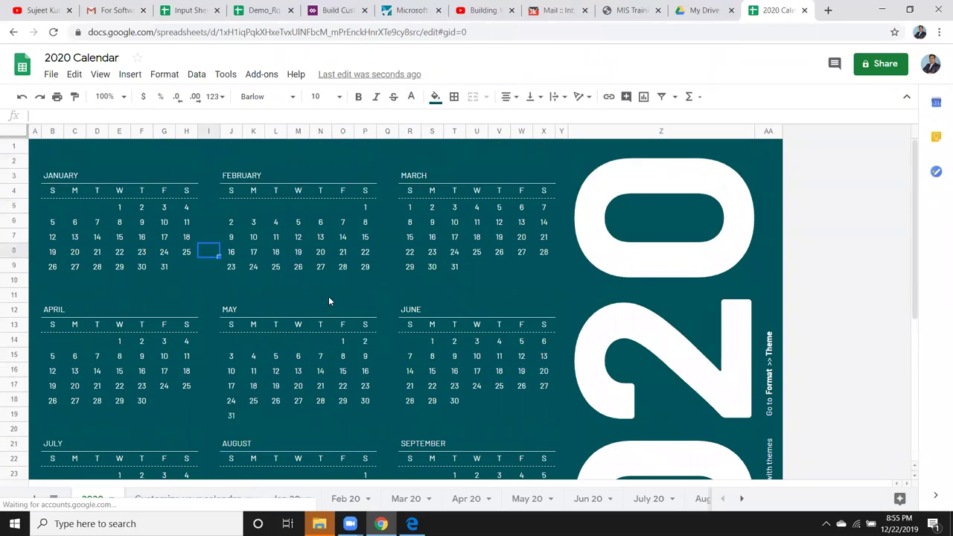
pyautogui.scroll(-4, 327, 294)
pyautogui.scroll(-1, 327, 296)
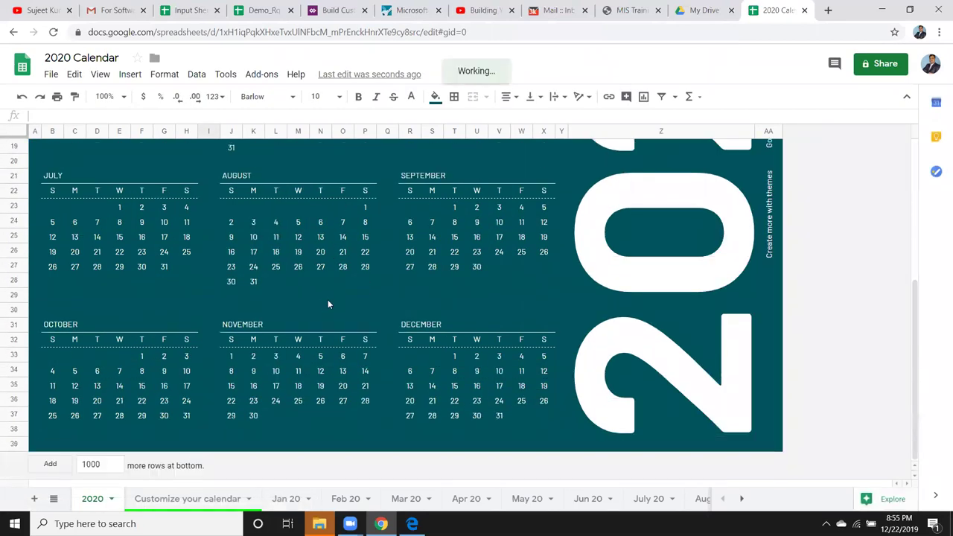
pyautogui.scroll(4, 325, 358)
pyautogui.scroll(1, 304, 316)
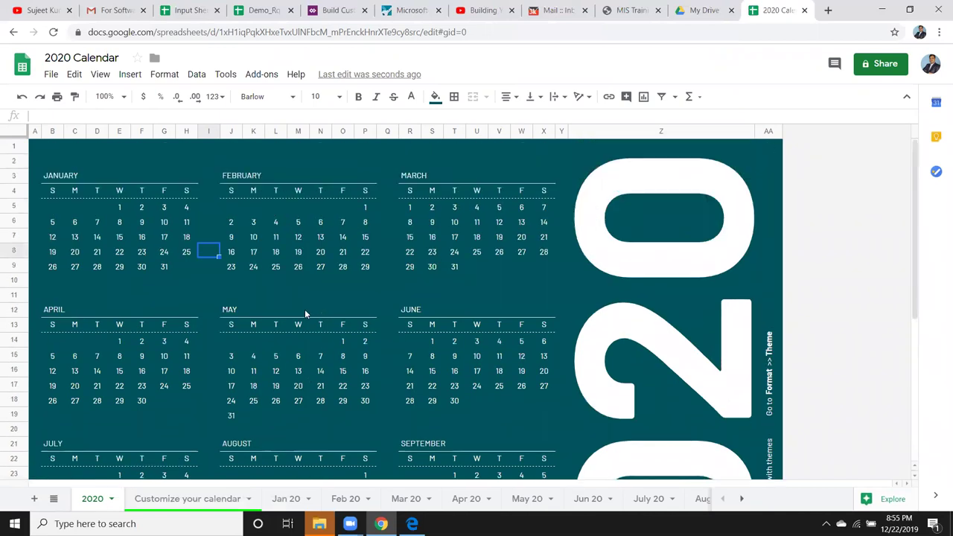
pyautogui.scroll(-3, 396, 250)
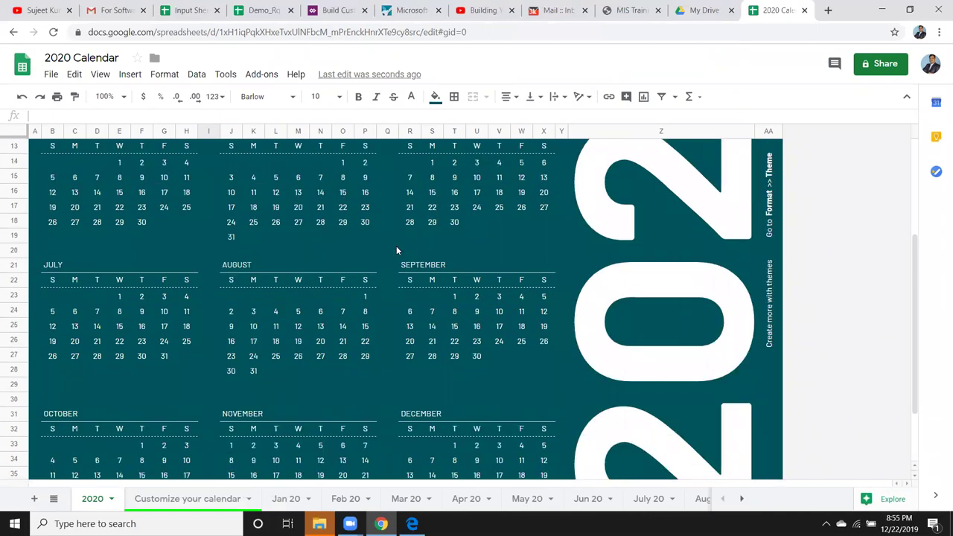
# Step: Zoom out to see the whole calendar and select cells around the August and September grids
pyautogui.hotkey('ctrl', '-')
pyautogui.hotkey('ctrl', '-')
pyautogui.hotkey('ctrl', '-')
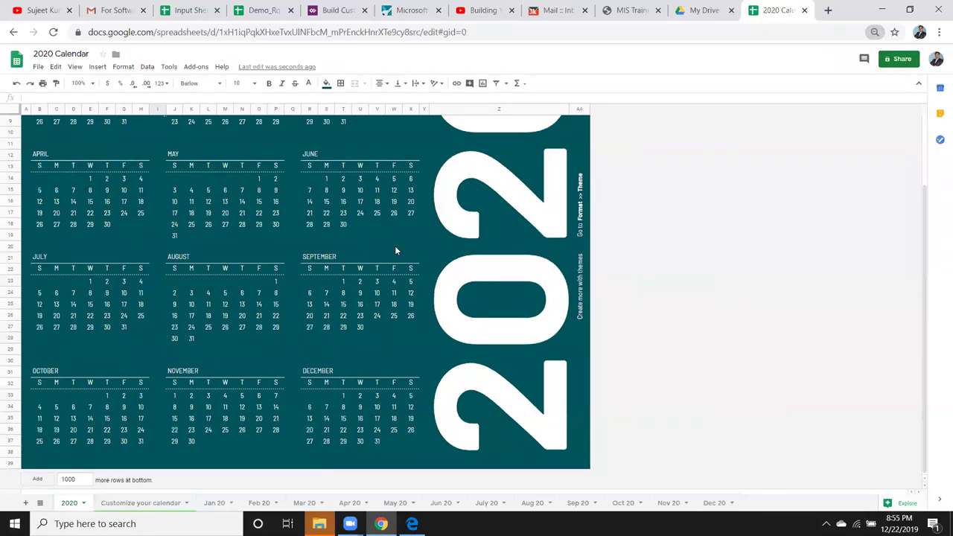
pyautogui.click(225, 286)
pyautogui.click(226, 304)
pyautogui.click(228, 314)
pyautogui.click(176, 337)
pyautogui.click(242, 348)
pyautogui.click(410, 338)
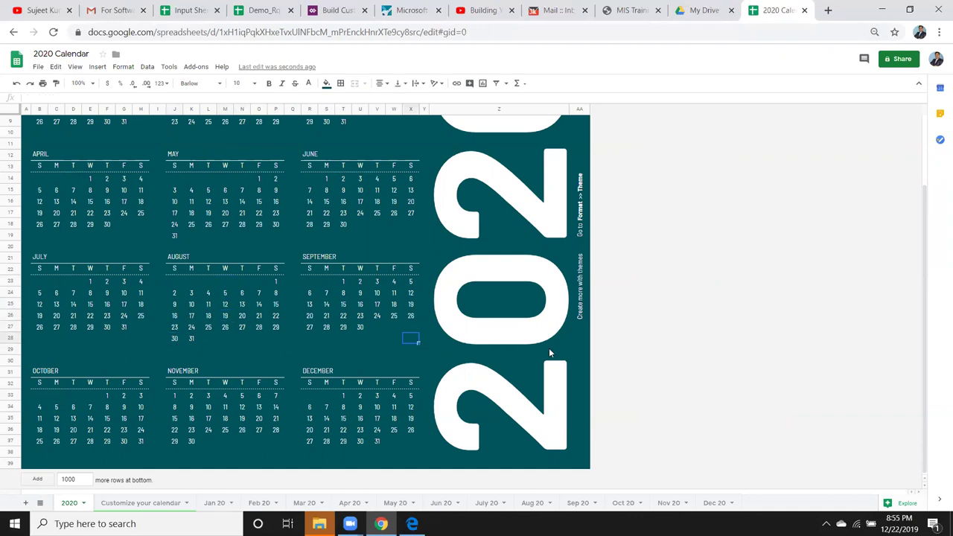
pyautogui.scroll(3, 548, 353)
pyautogui.scroll(-3, 551, 352)
# Step: Return to Google Drive, choose New > Google Sheets > From a template, and browse the Personal, Work, Project management and Education templates
pyautogui.click(704, 13)
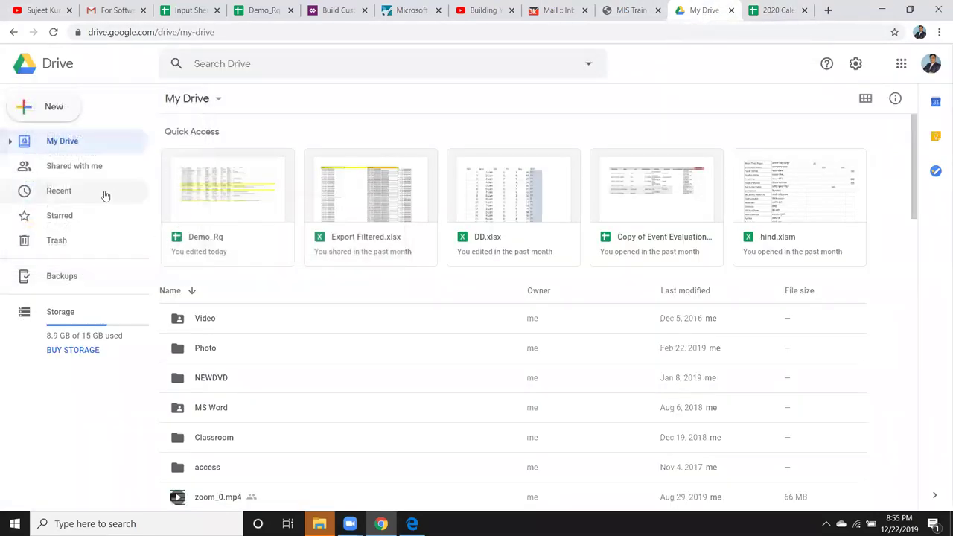
pyautogui.click(55, 117)
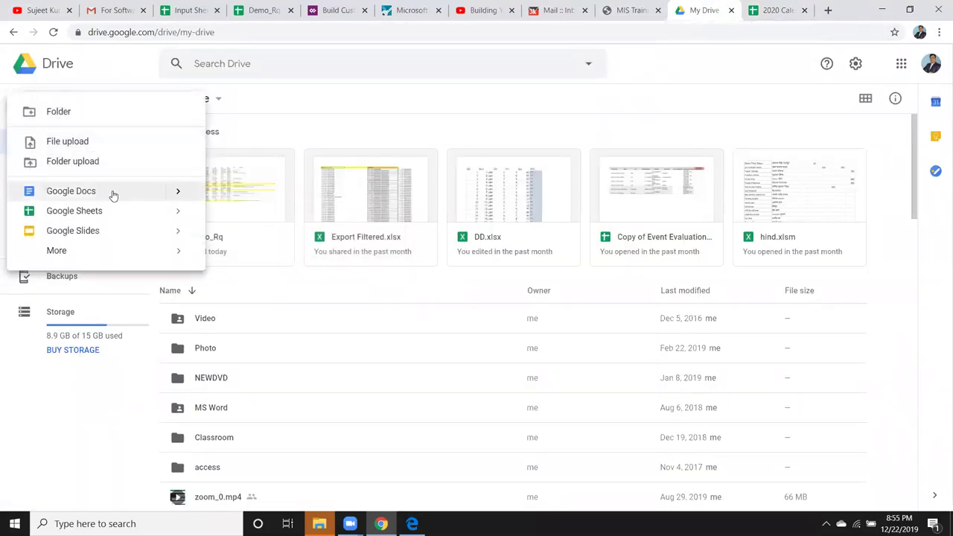
pyautogui.moveTo(175, 213)
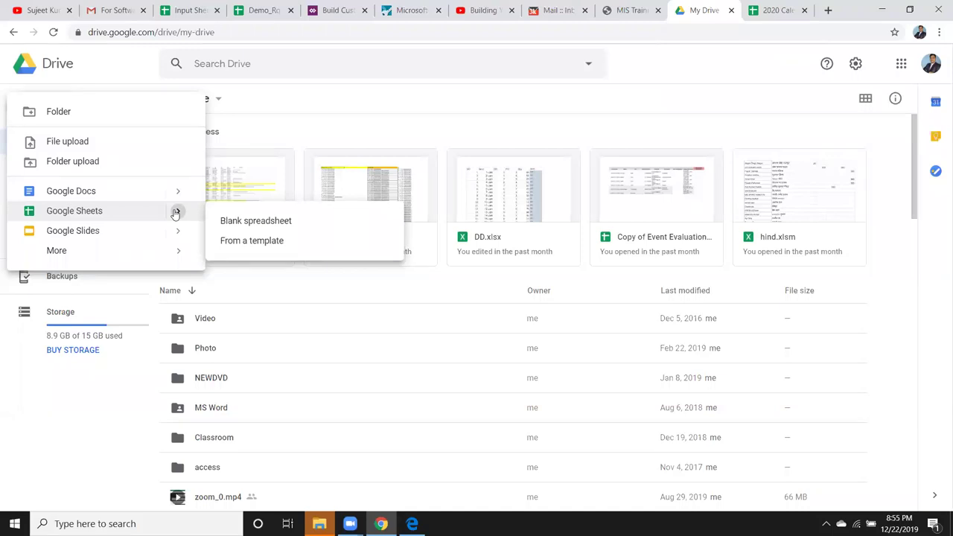
pyautogui.click(302, 242)
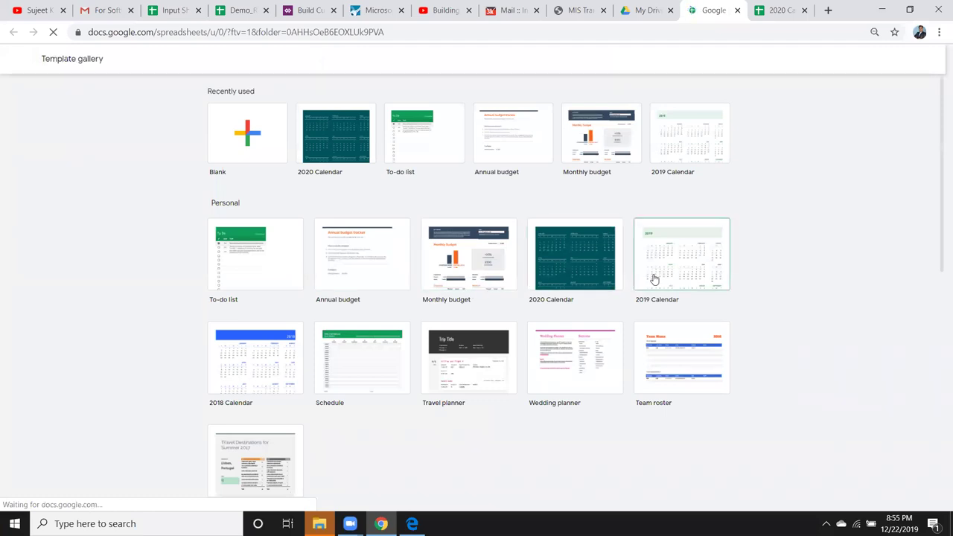
pyautogui.scroll(-2, 653, 279)
pyautogui.scroll(-3, 652, 287)
pyautogui.scroll(-2, 654, 290)
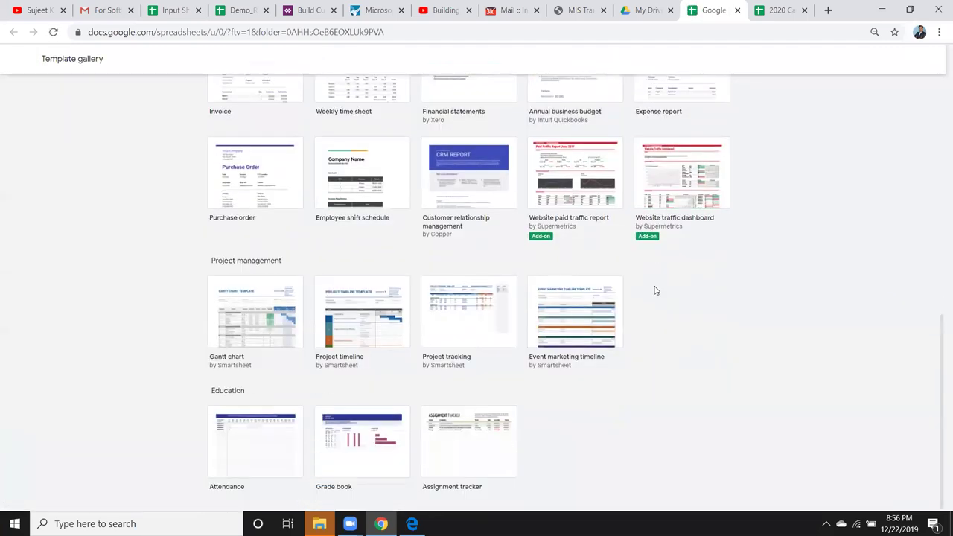
pyautogui.scroll(5, 654, 291)
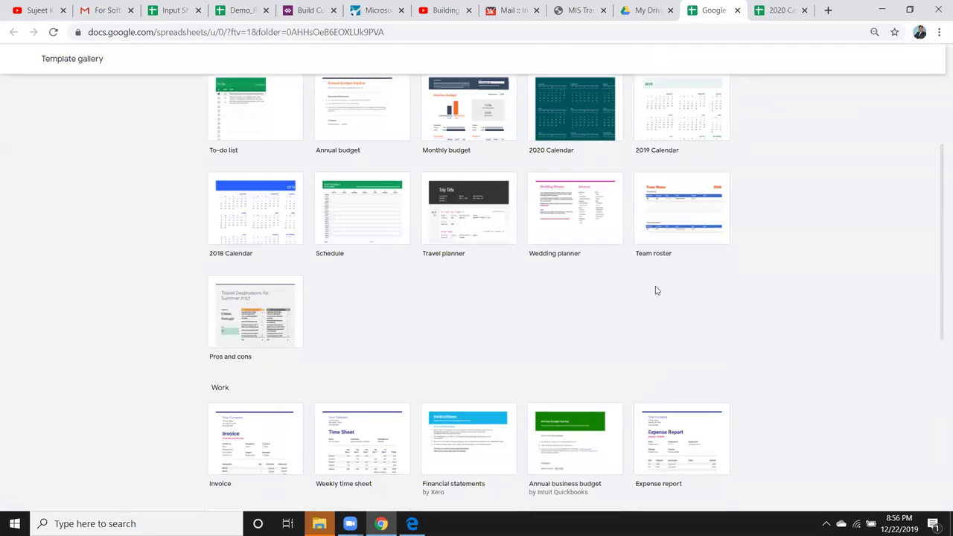
pyautogui.scroll(2, 656, 290)
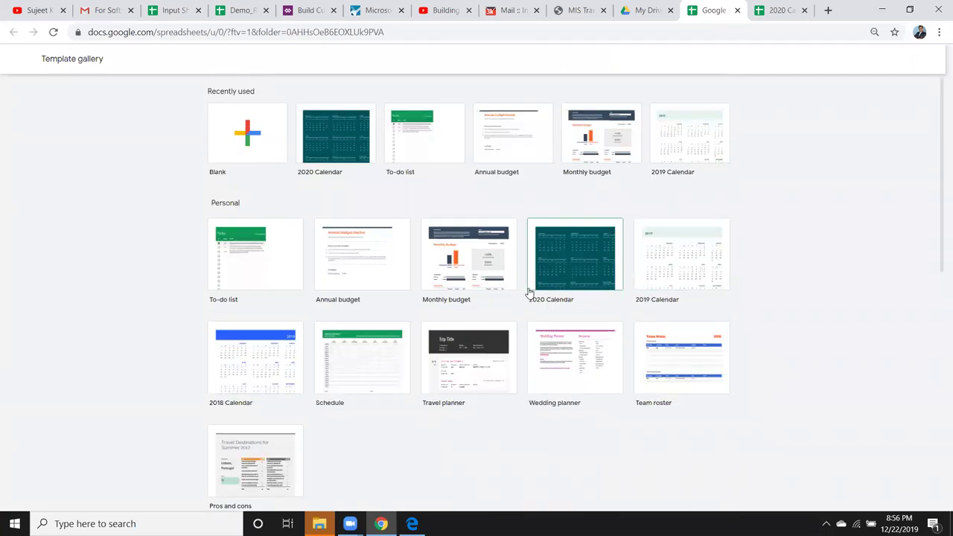
pyautogui.scroll(-3, 529, 294)
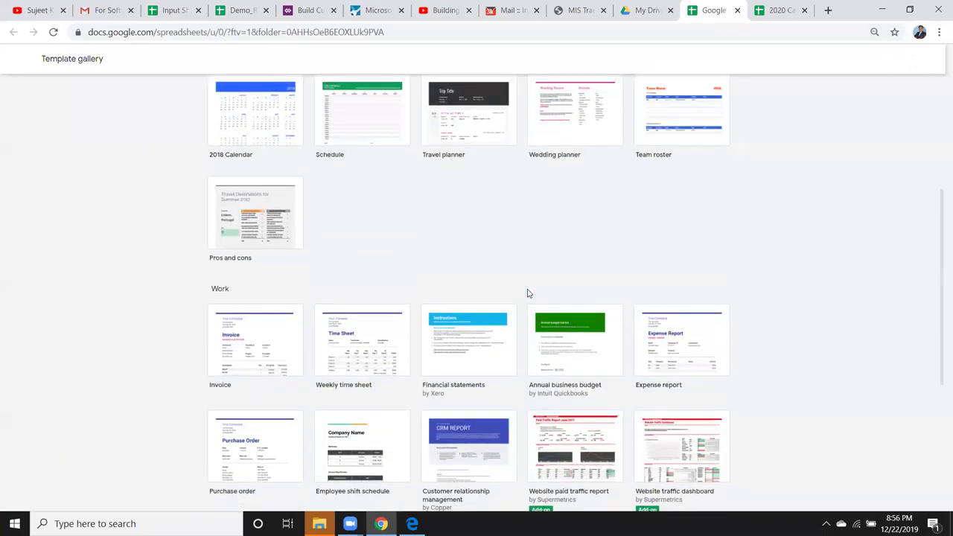
pyautogui.scroll(-2, 526, 289)
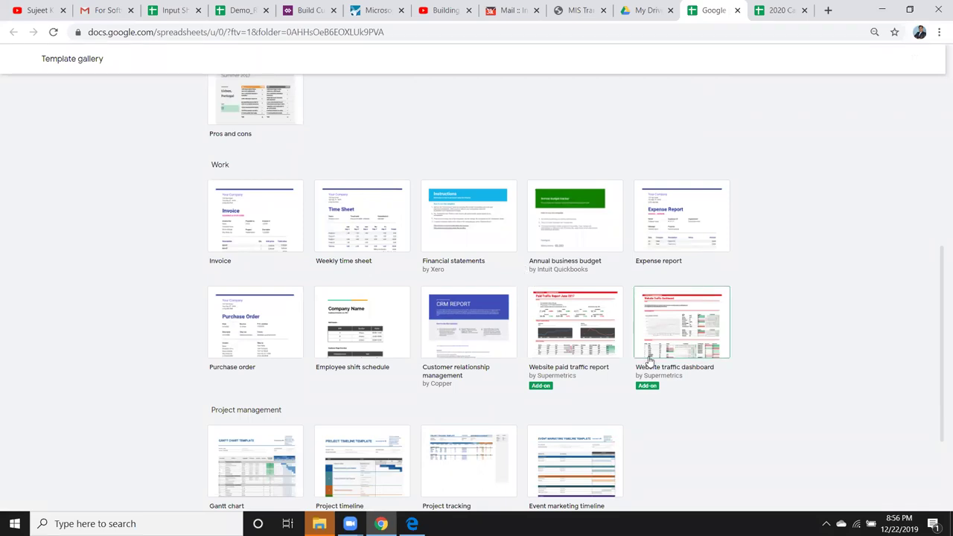
# Step: Create a spreadsheet from the Website paid traffic report template and scroll through the November 2019 report
pyautogui.click(578, 337)
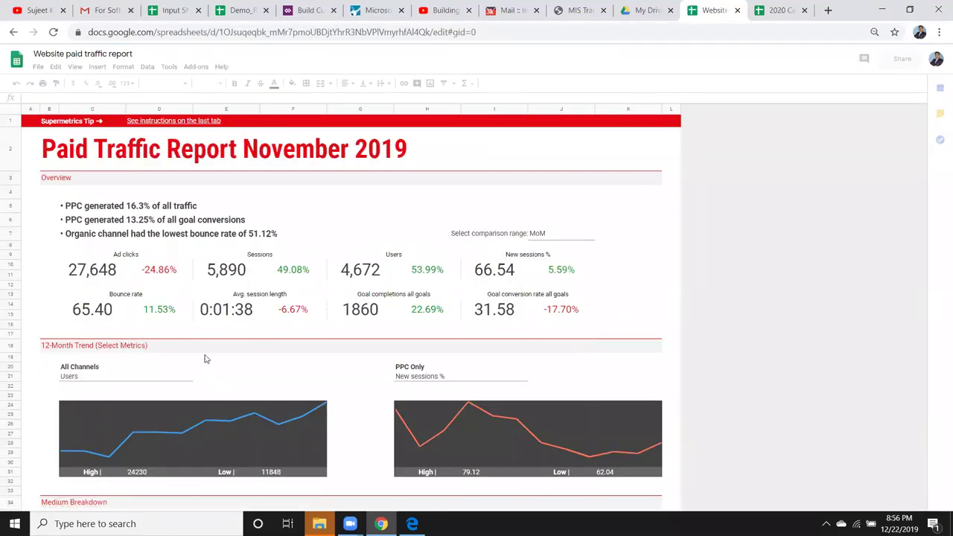
pyautogui.scroll(-2, 177, 315)
pyautogui.scroll(-1, 159, 311)
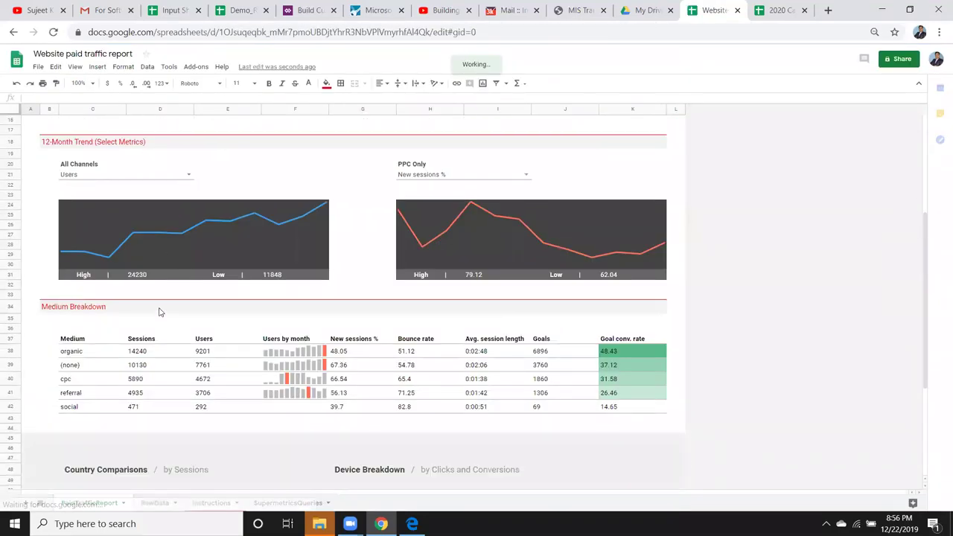
pyautogui.scroll(-1, 159, 315)
pyautogui.scroll(-1, 159, 316)
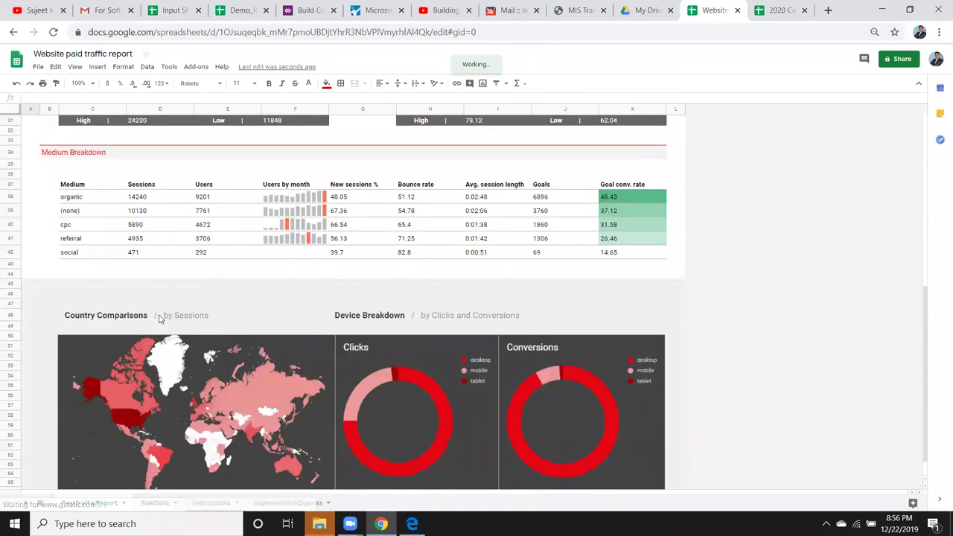
pyautogui.scroll(-1, 159, 318)
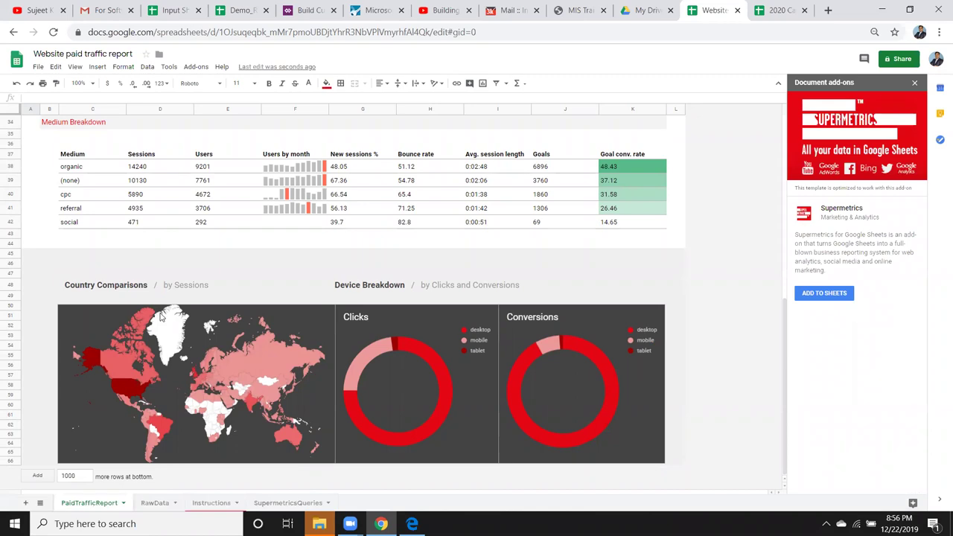
pyautogui.scroll(3, 160, 317)
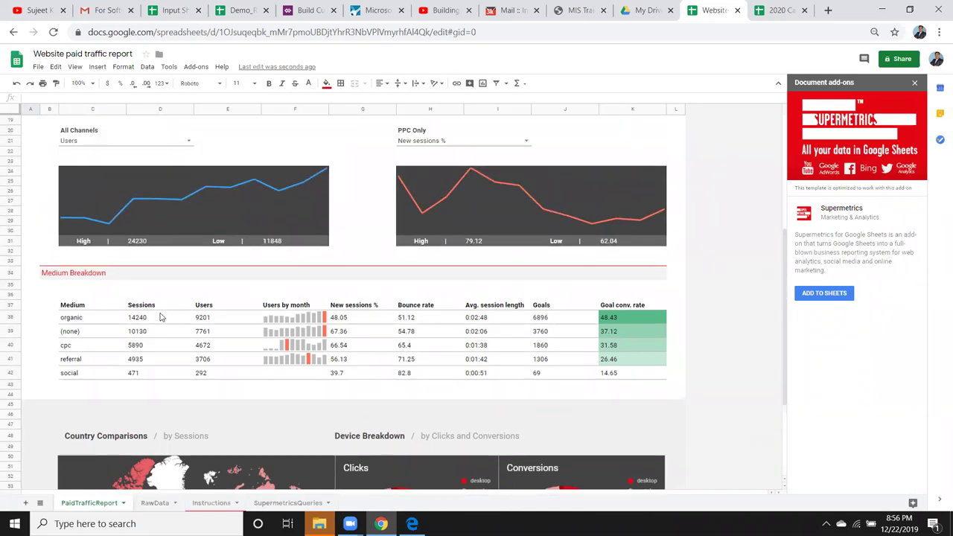
pyautogui.scroll(1, 160, 316)
pyautogui.scroll(3, 160, 316)
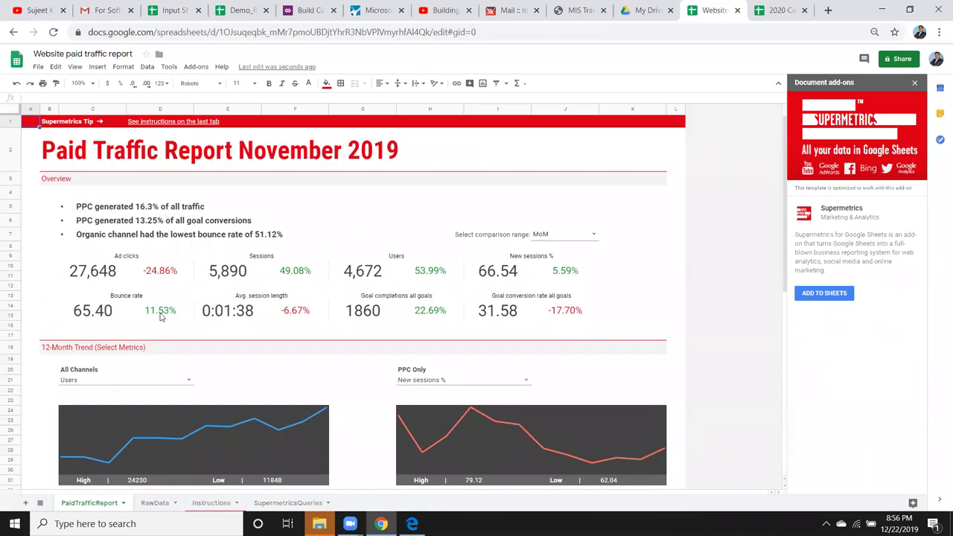
pyautogui.scroll(-3, 160, 316)
pyautogui.scroll(-2, 160, 316)
pyautogui.scroll(-2, 160, 316)
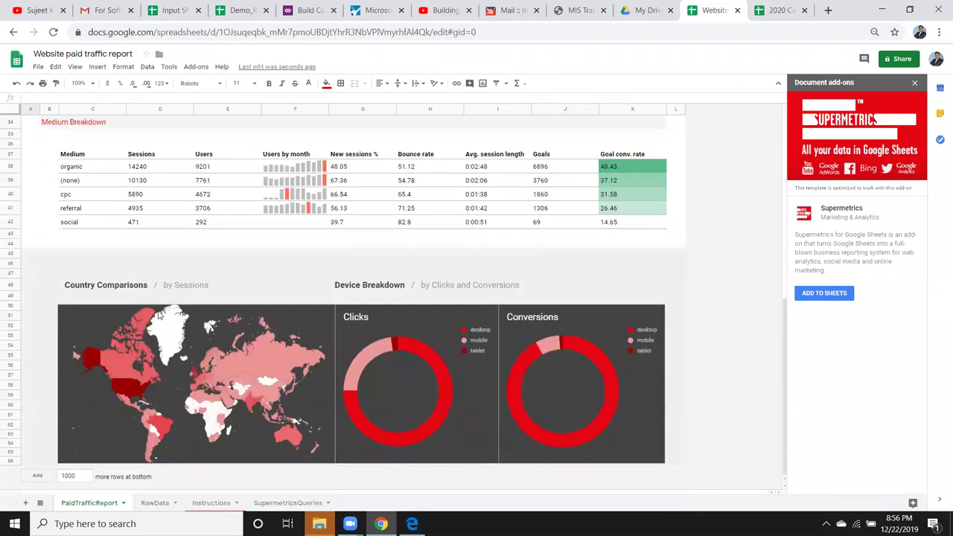
# Step: Inspect the sparkline formula in F39, the Clicks donut chart and the Country Comparisons map, then return to the top
pyautogui.click(284, 180)
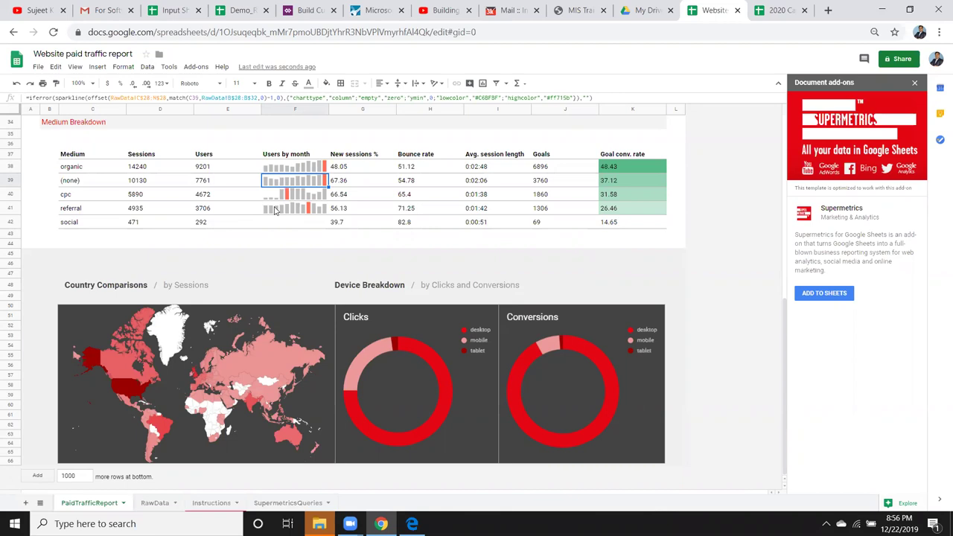
pyautogui.click(457, 377)
pyautogui.click(290, 369)
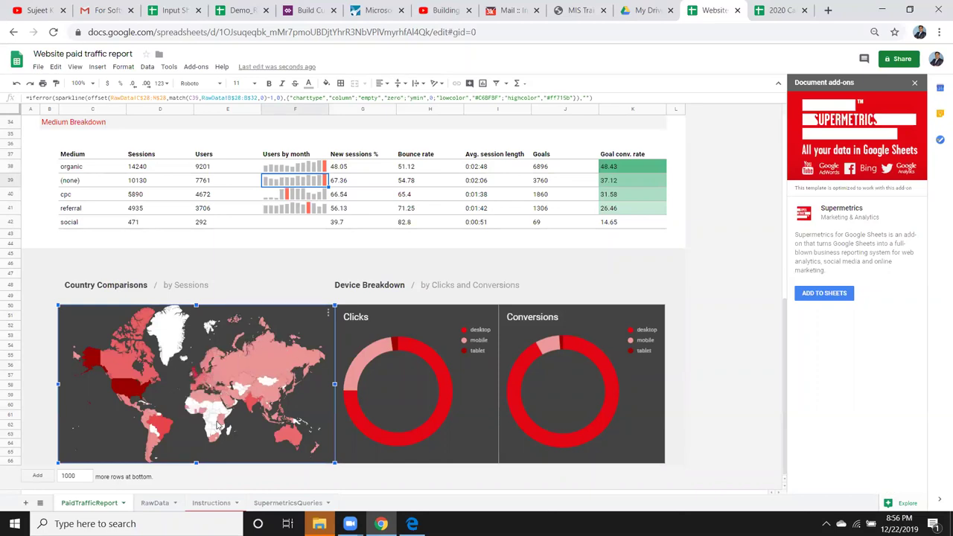
pyautogui.click(721, 274)
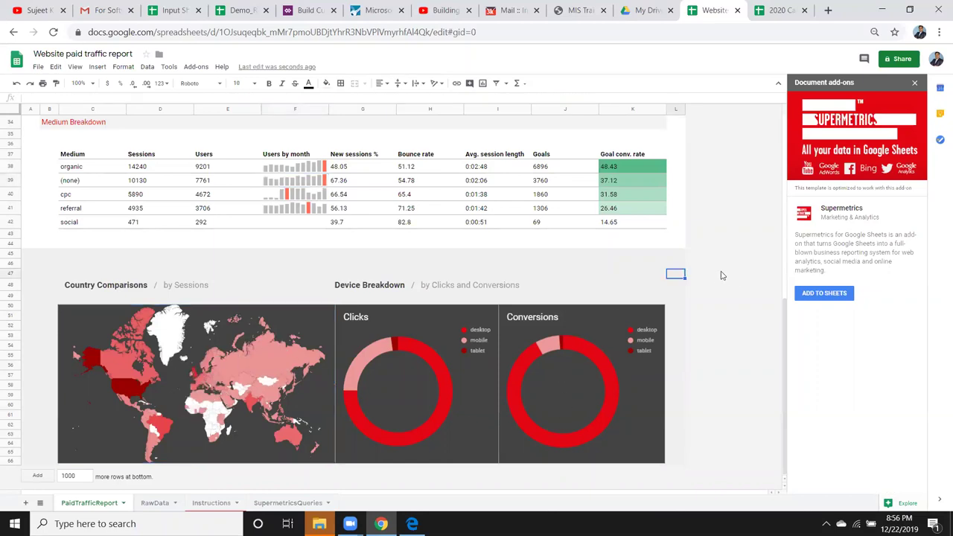
pyautogui.scroll(5, 720, 275)
pyautogui.scroll(5, 721, 275)
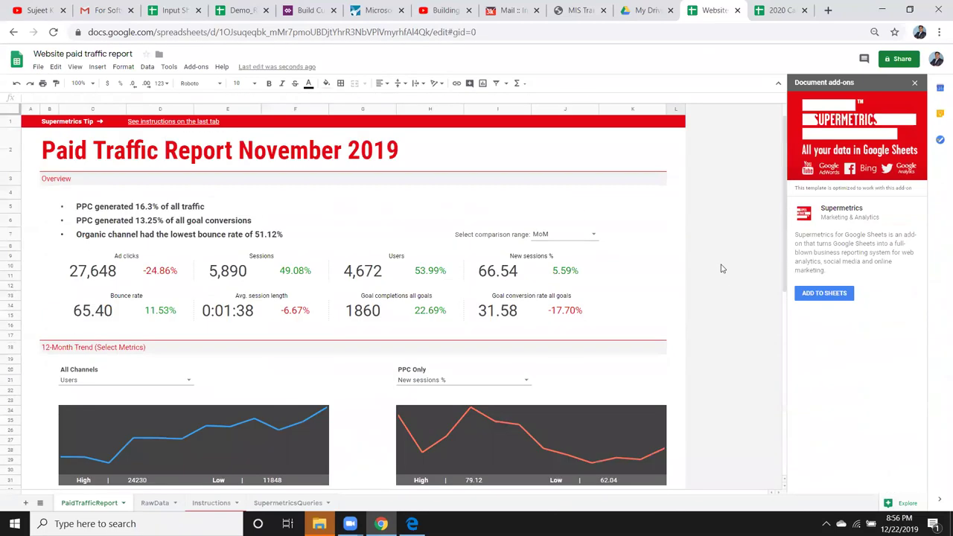
# Step: Close the traffic report, 2020 Calendar, training site and YouTube tabs
pyautogui.click(735, 9)
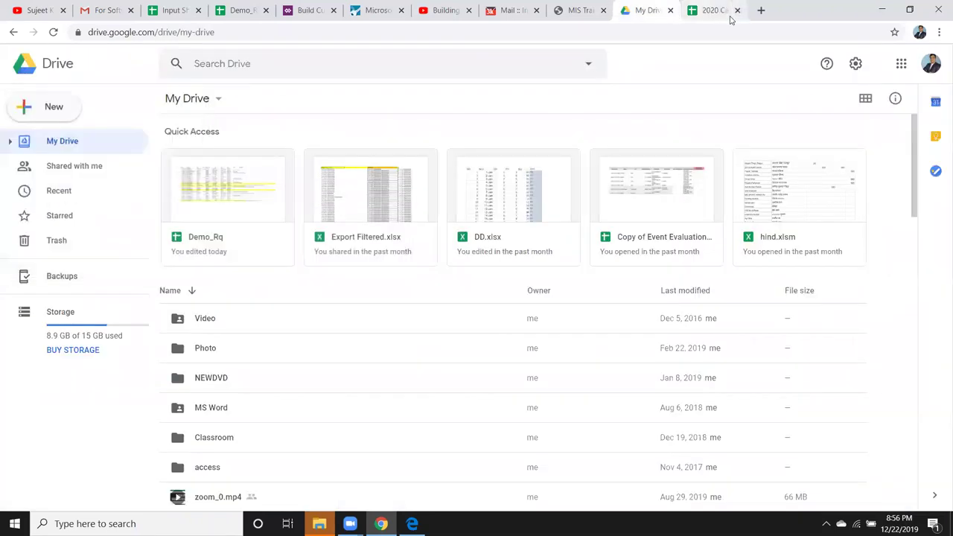
pyautogui.click(738, 10)
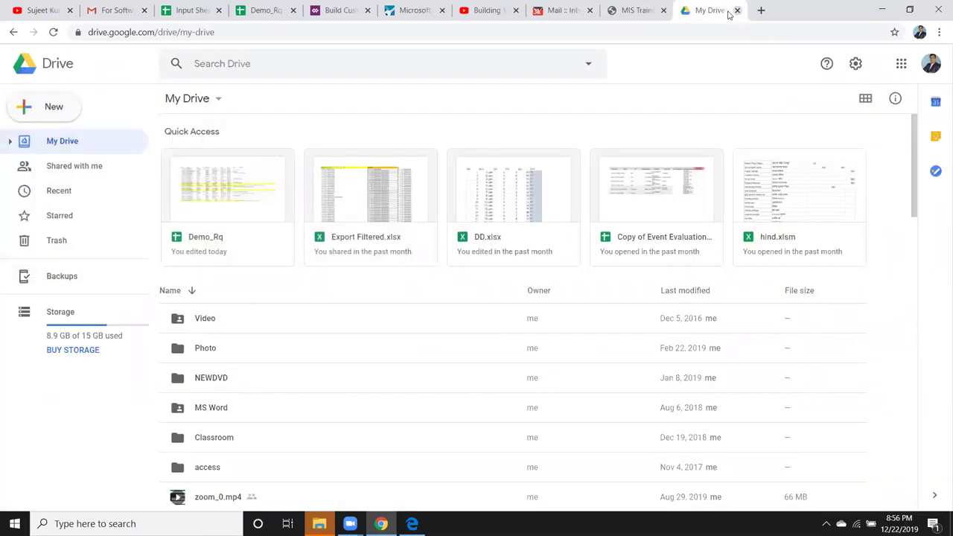
pyautogui.click(663, 11)
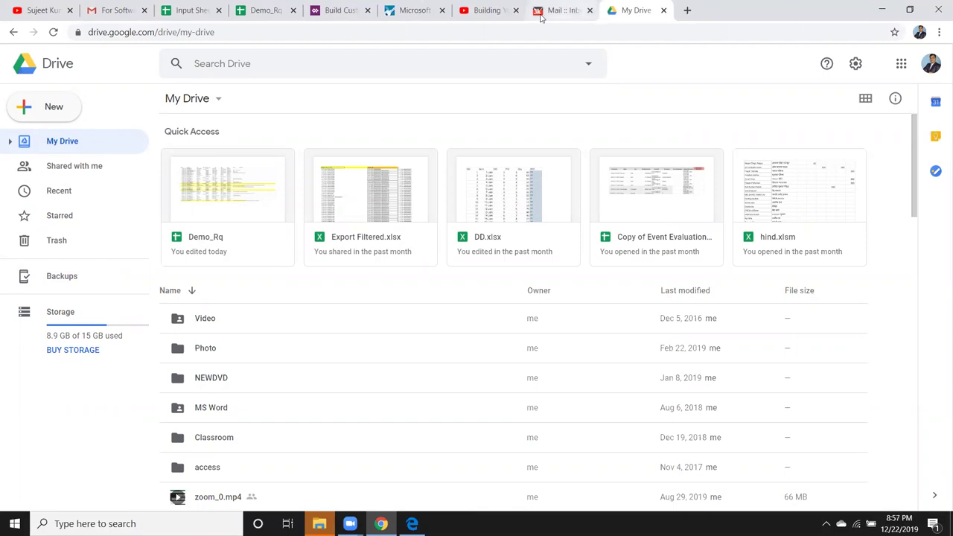
pyautogui.click(491, 12)
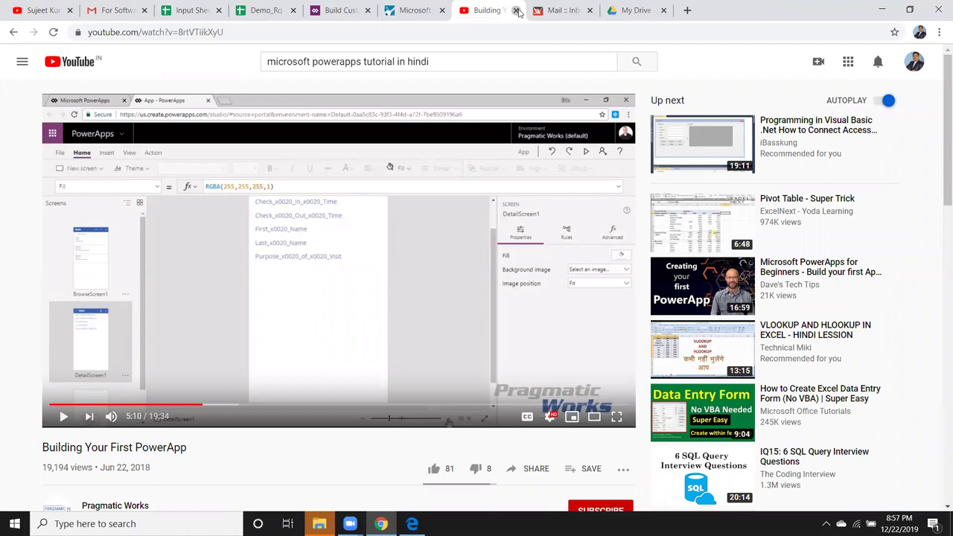
pyautogui.click(519, 10)
# Step: Switch through the password-reset, Power Apps and Google Drive tabs, then minimize Chrome
pyautogui.click(428, 15)
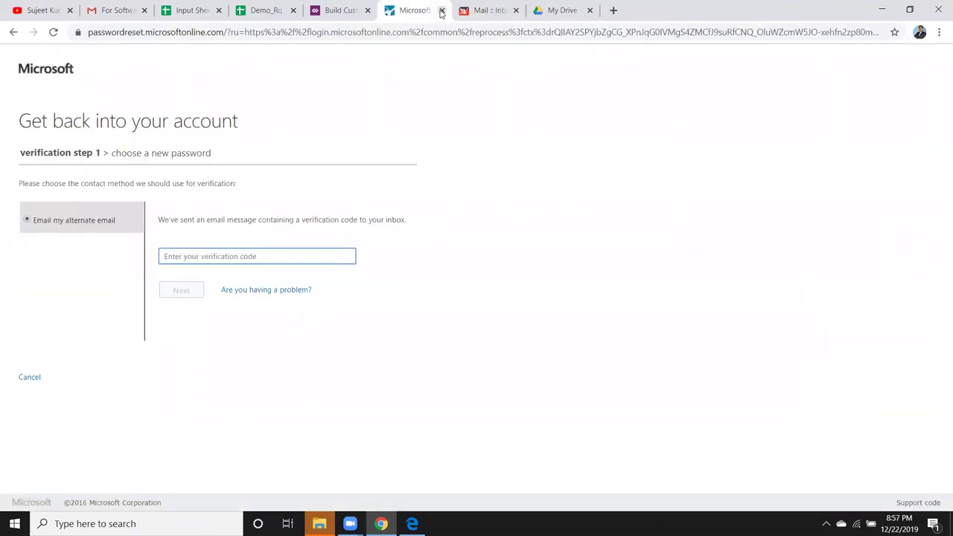
pyautogui.hotkey('ctrl', 'shift', 'Tab')
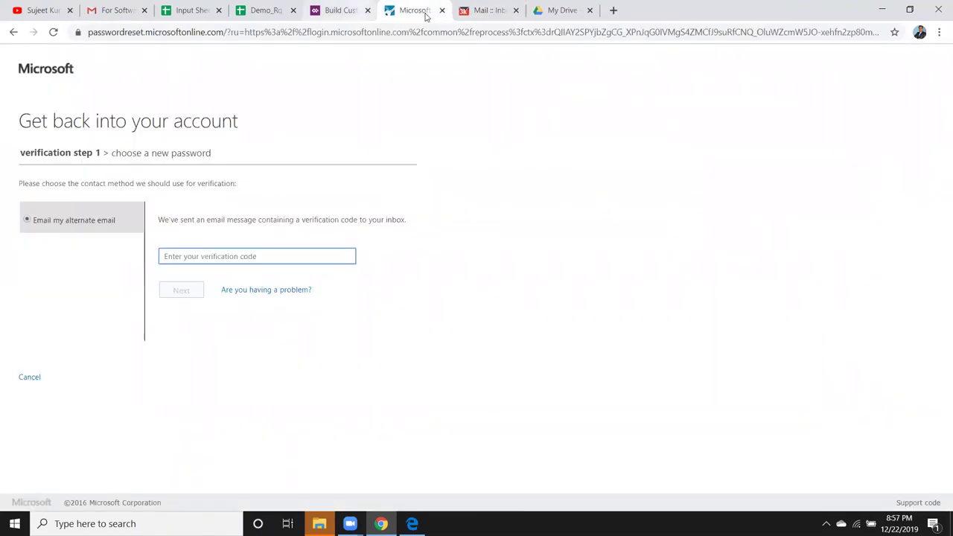
pyautogui.click(579, 11)
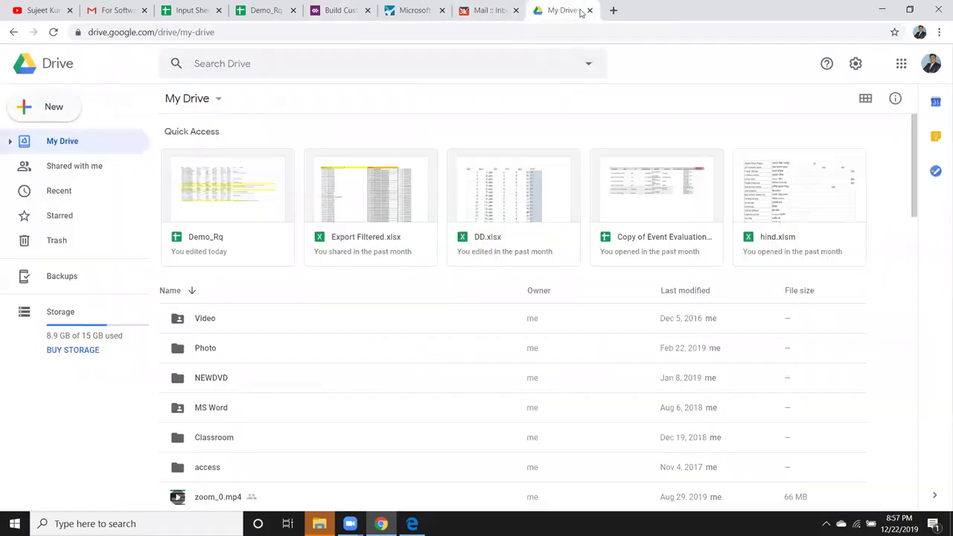
pyautogui.click(883, 10)
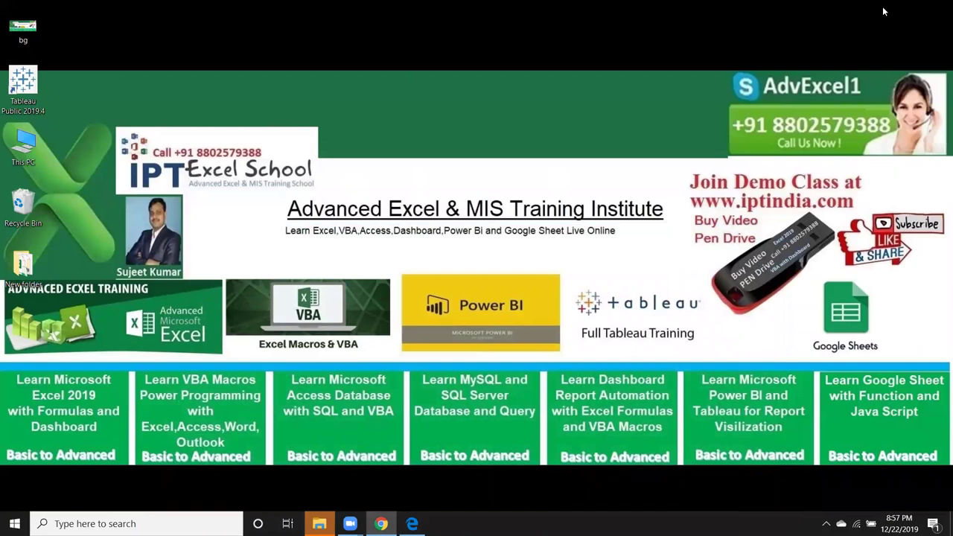